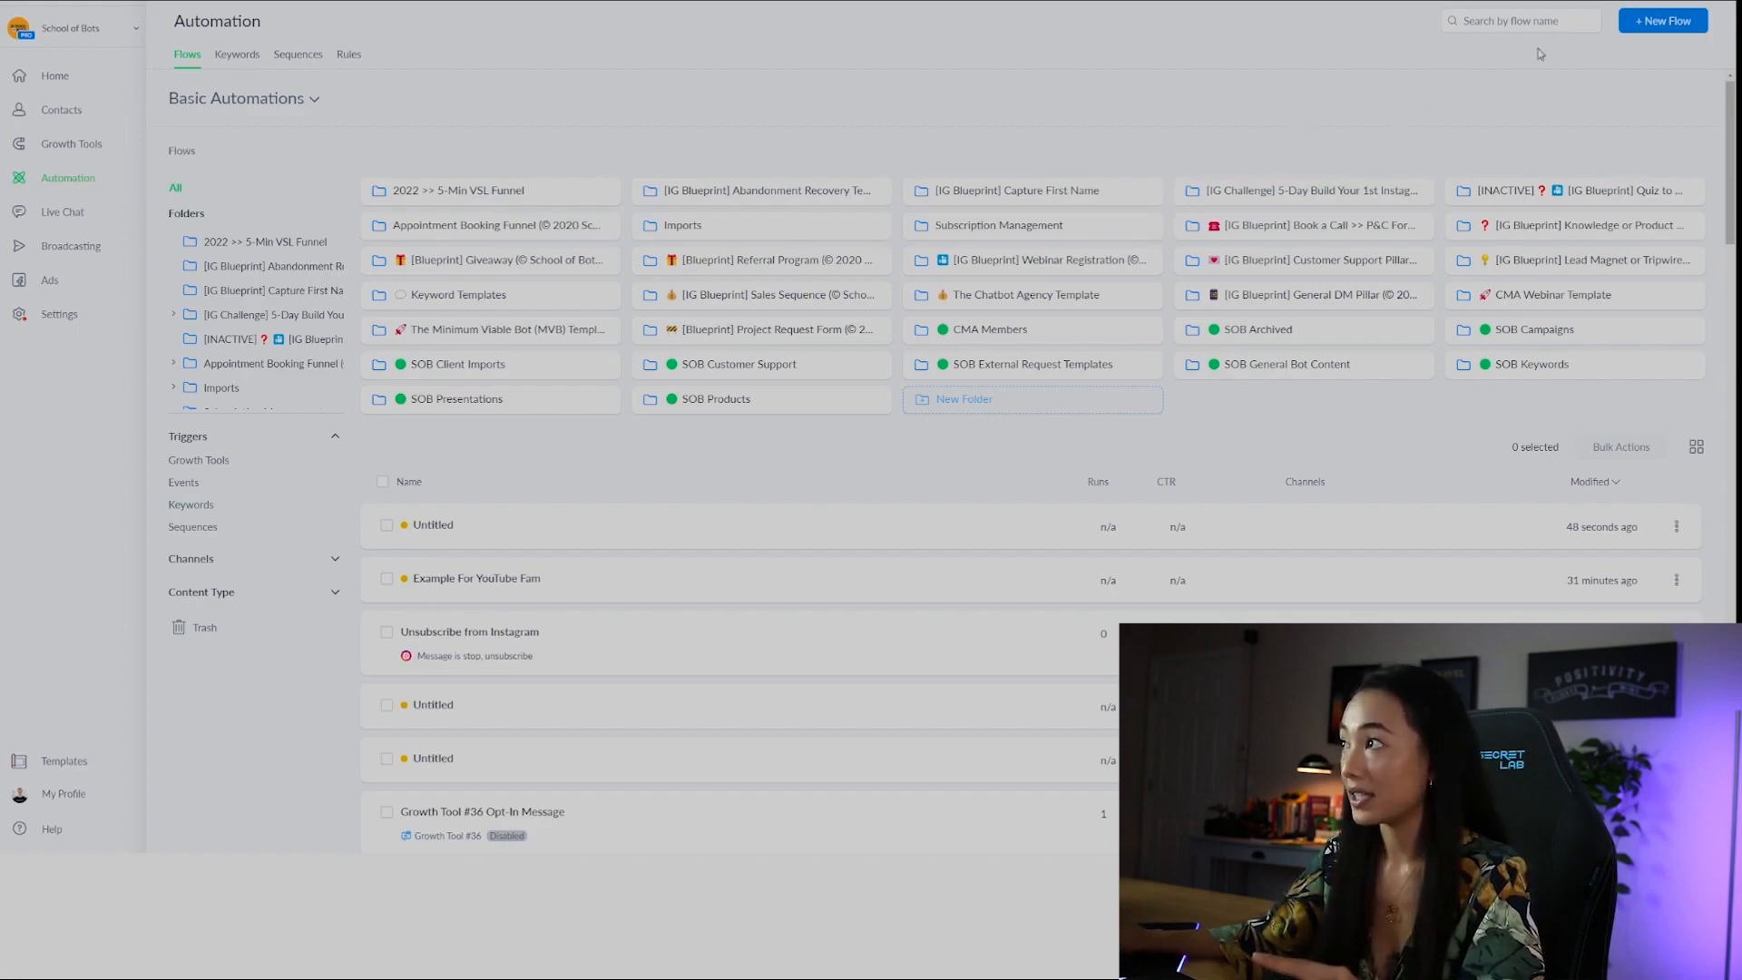
# Step: Create a new flow from scratch and rename it "E-Commerce Store Sale"
pyautogui.click(1670, 22)
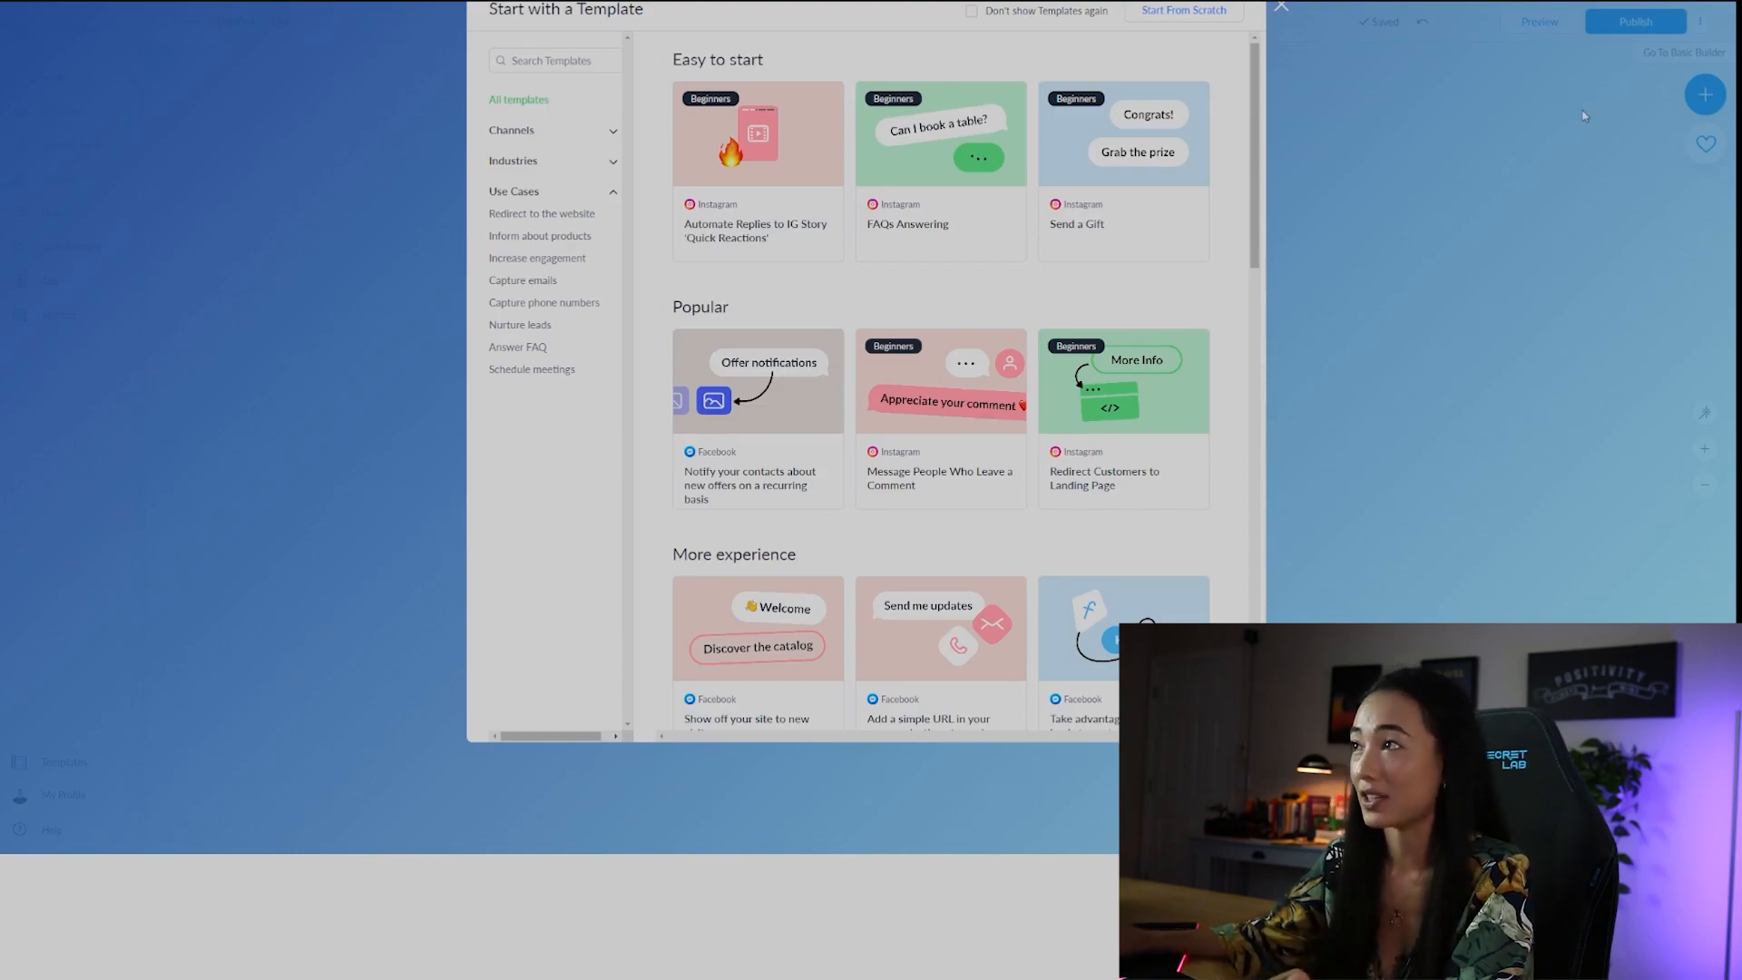
pyautogui.click(1189, 13)
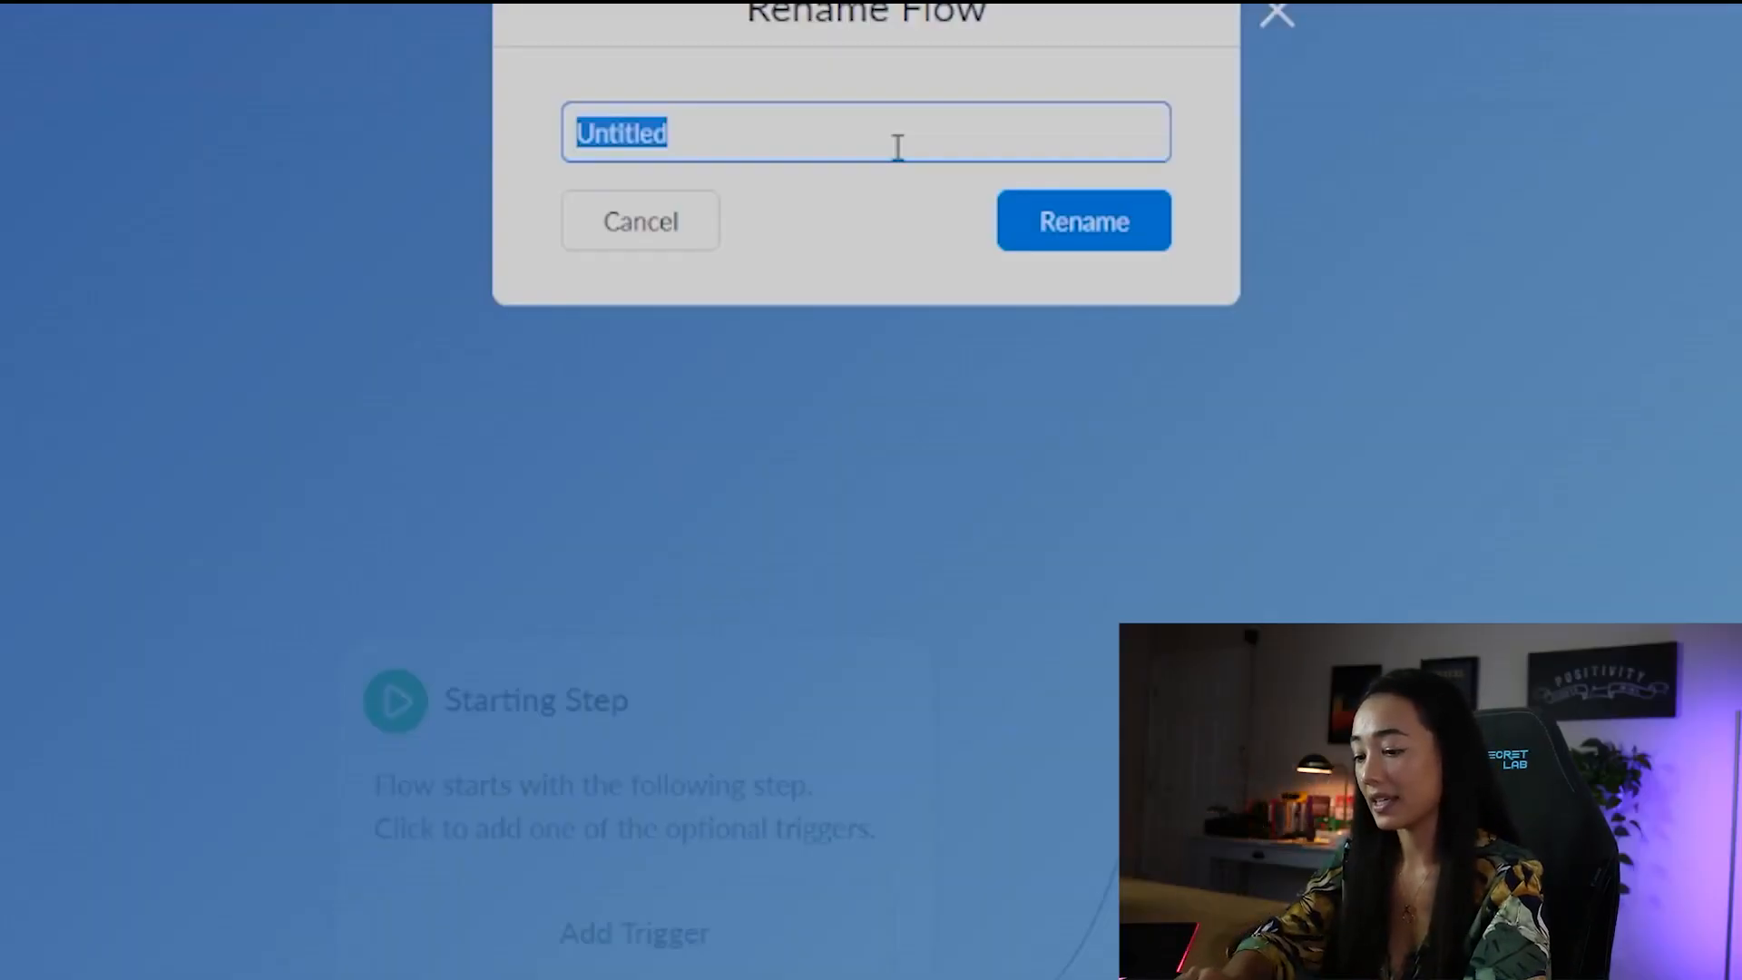
pyautogui.write('e-c')
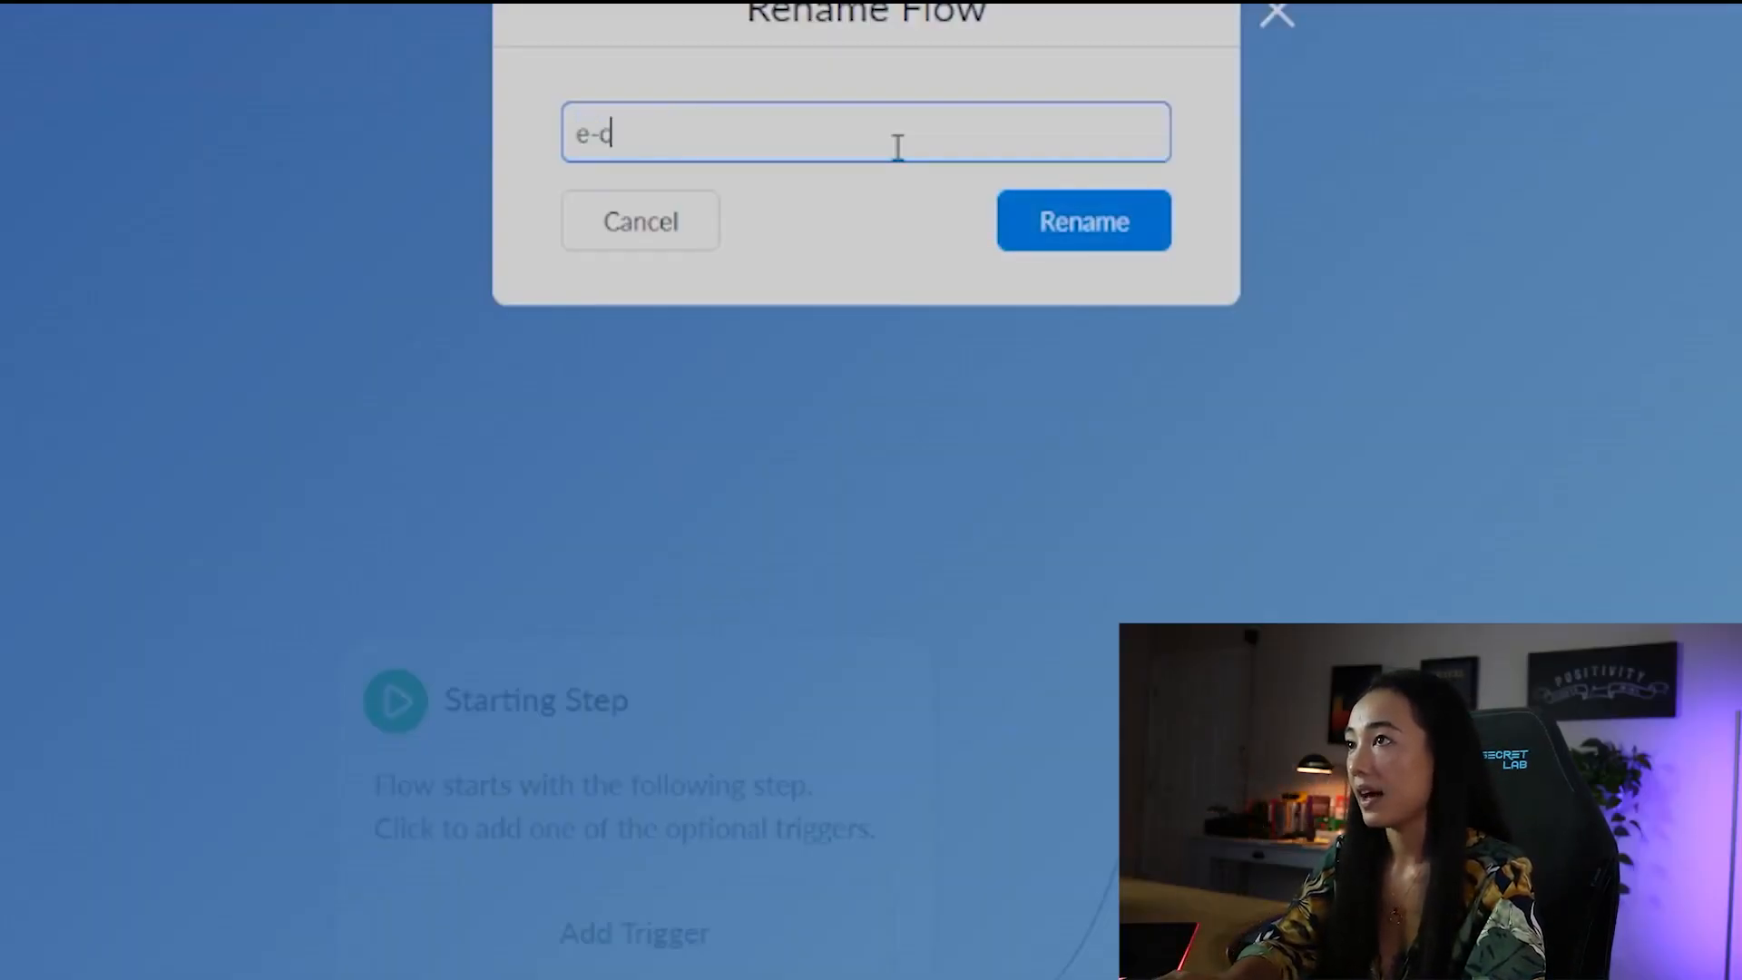
pyautogui.press('BackSpace')
pyautogui.press('BackSpace')
pyautogui.press('BackSpace')
pyautogui.write('E-Commerce')
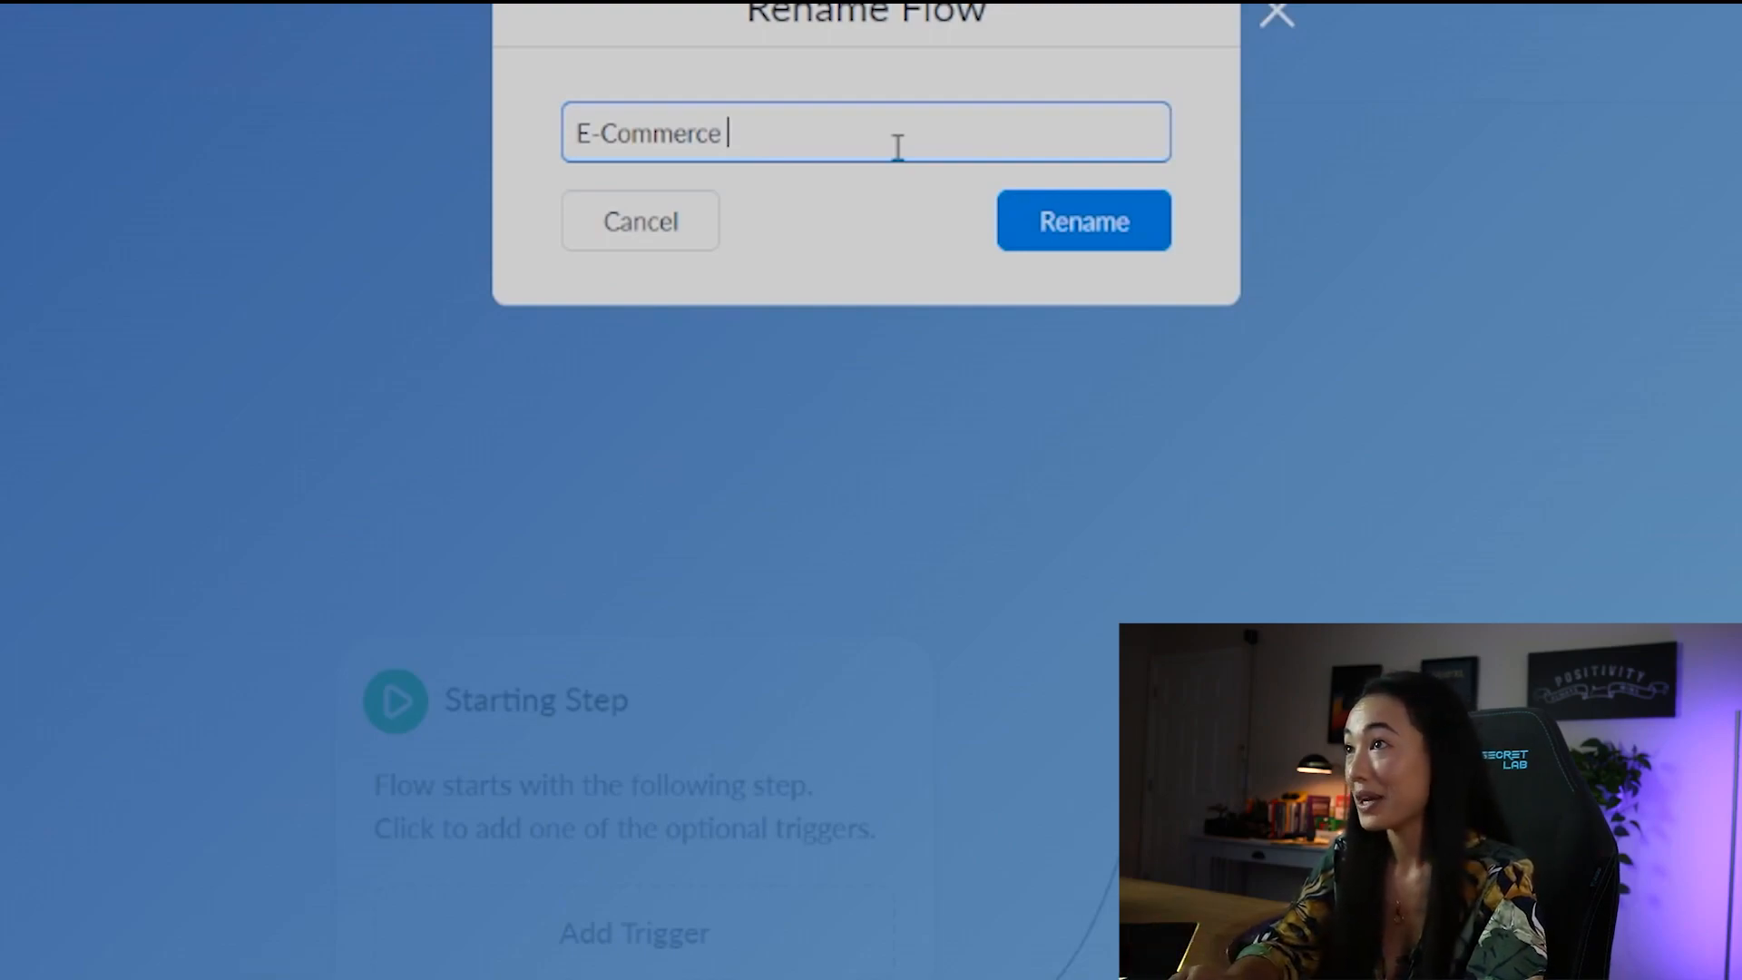
pyautogui.write('Store Sale')
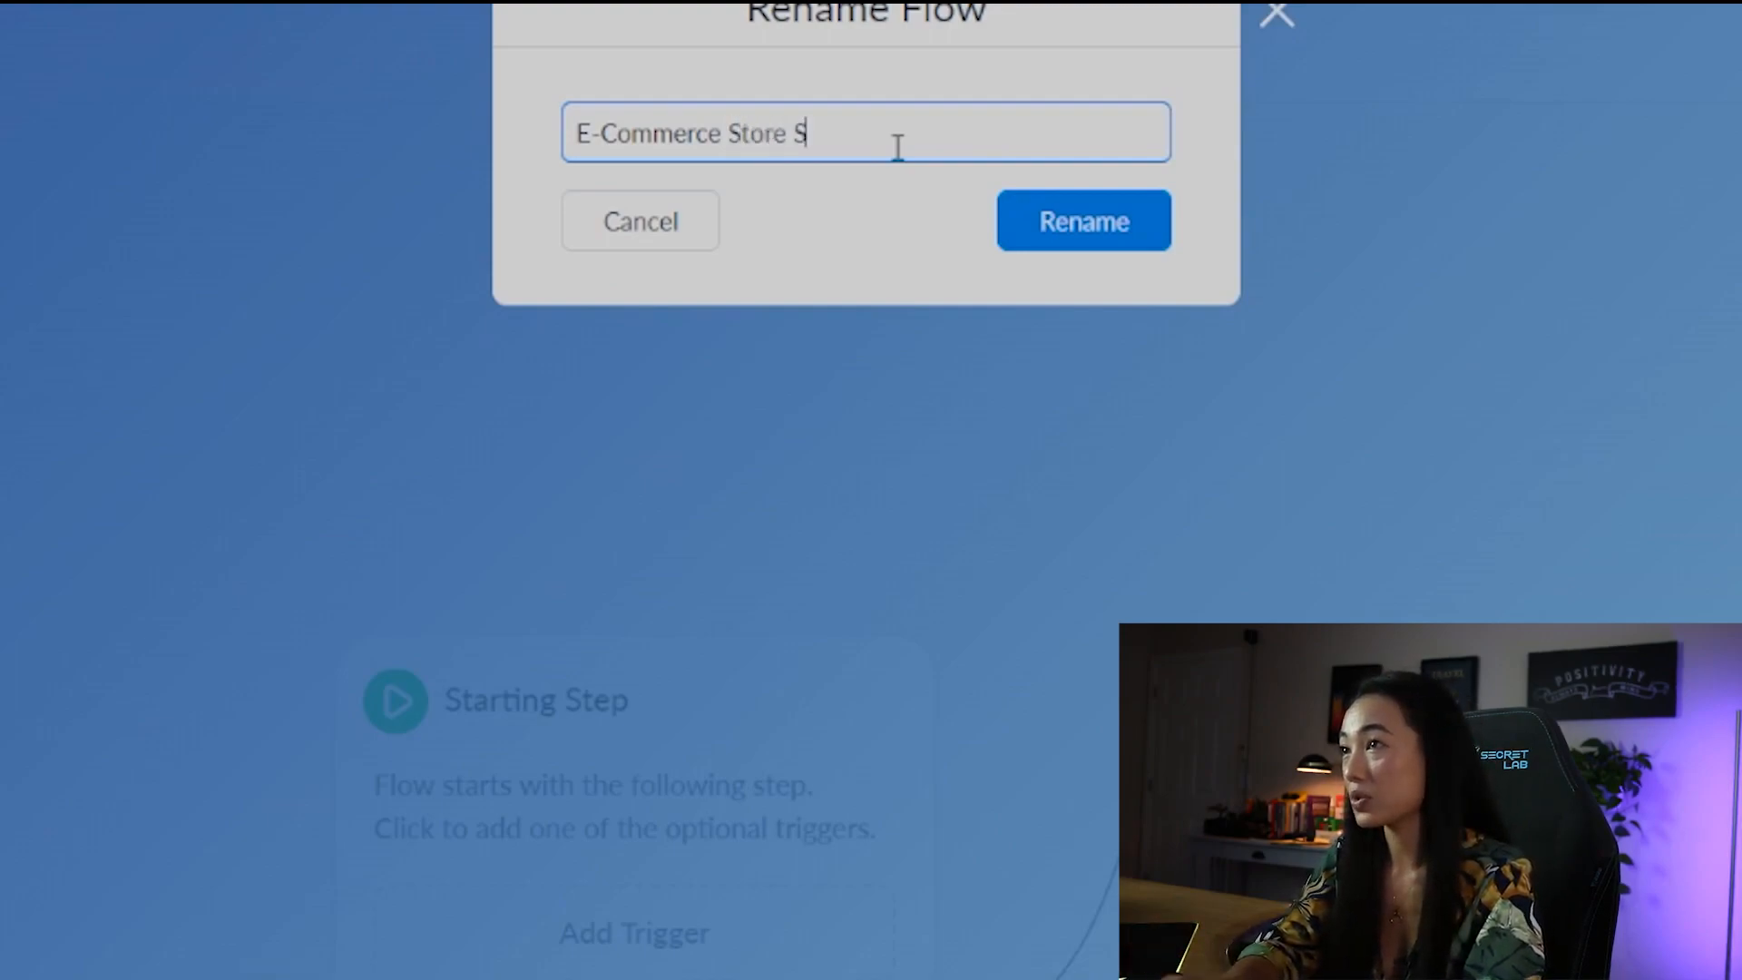
pyautogui.click(1122, 228)
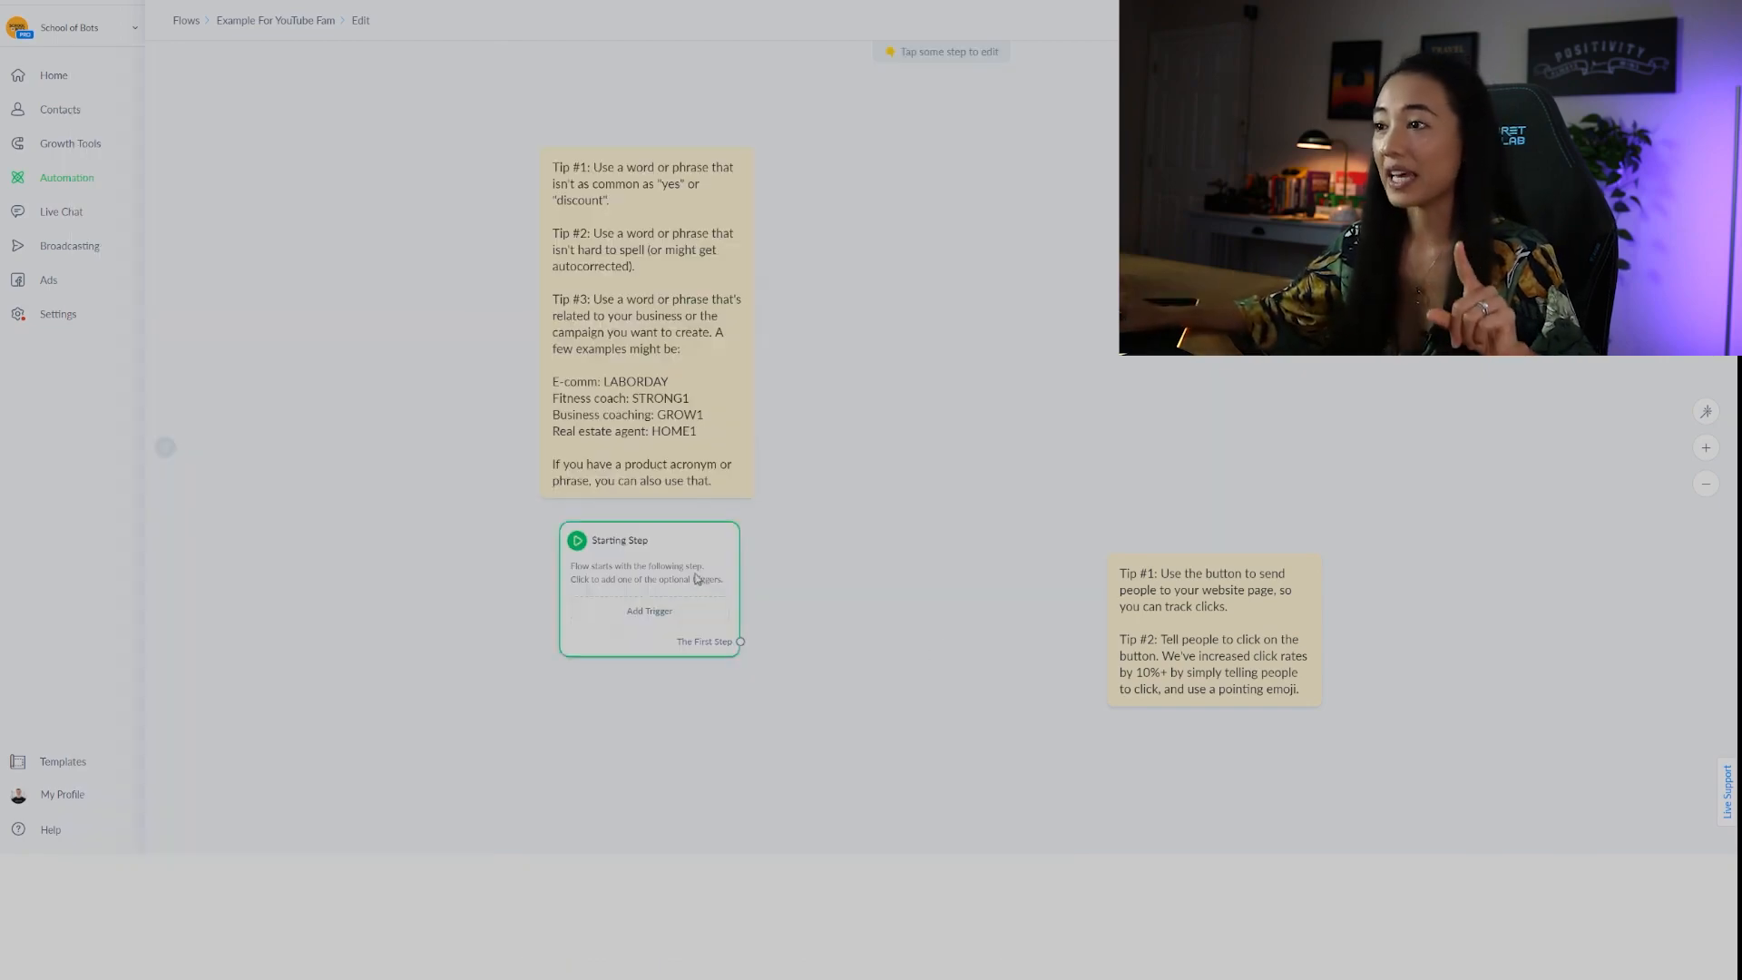
# Step: Add an Instagram Comments trigger to the Starting Step of the "Example For YouTube Fam" flow
pyautogui.click(697, 578)
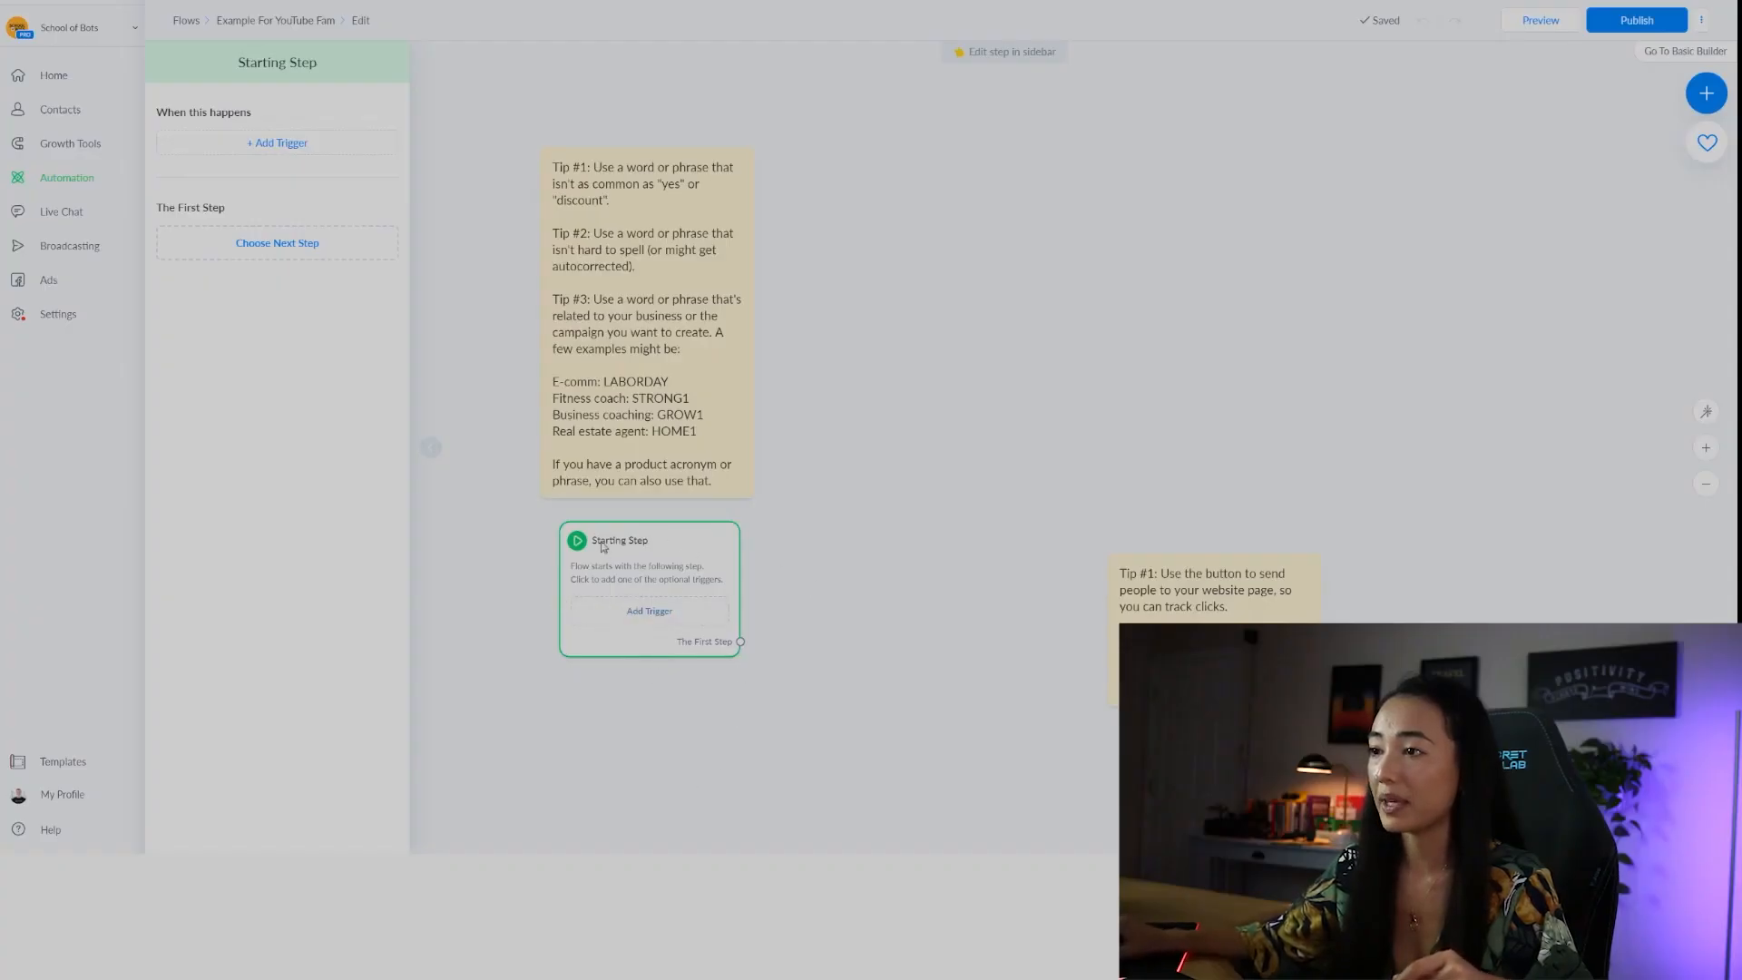
pyautogui.click(560, 456)
pyautogui.click(778, 556)
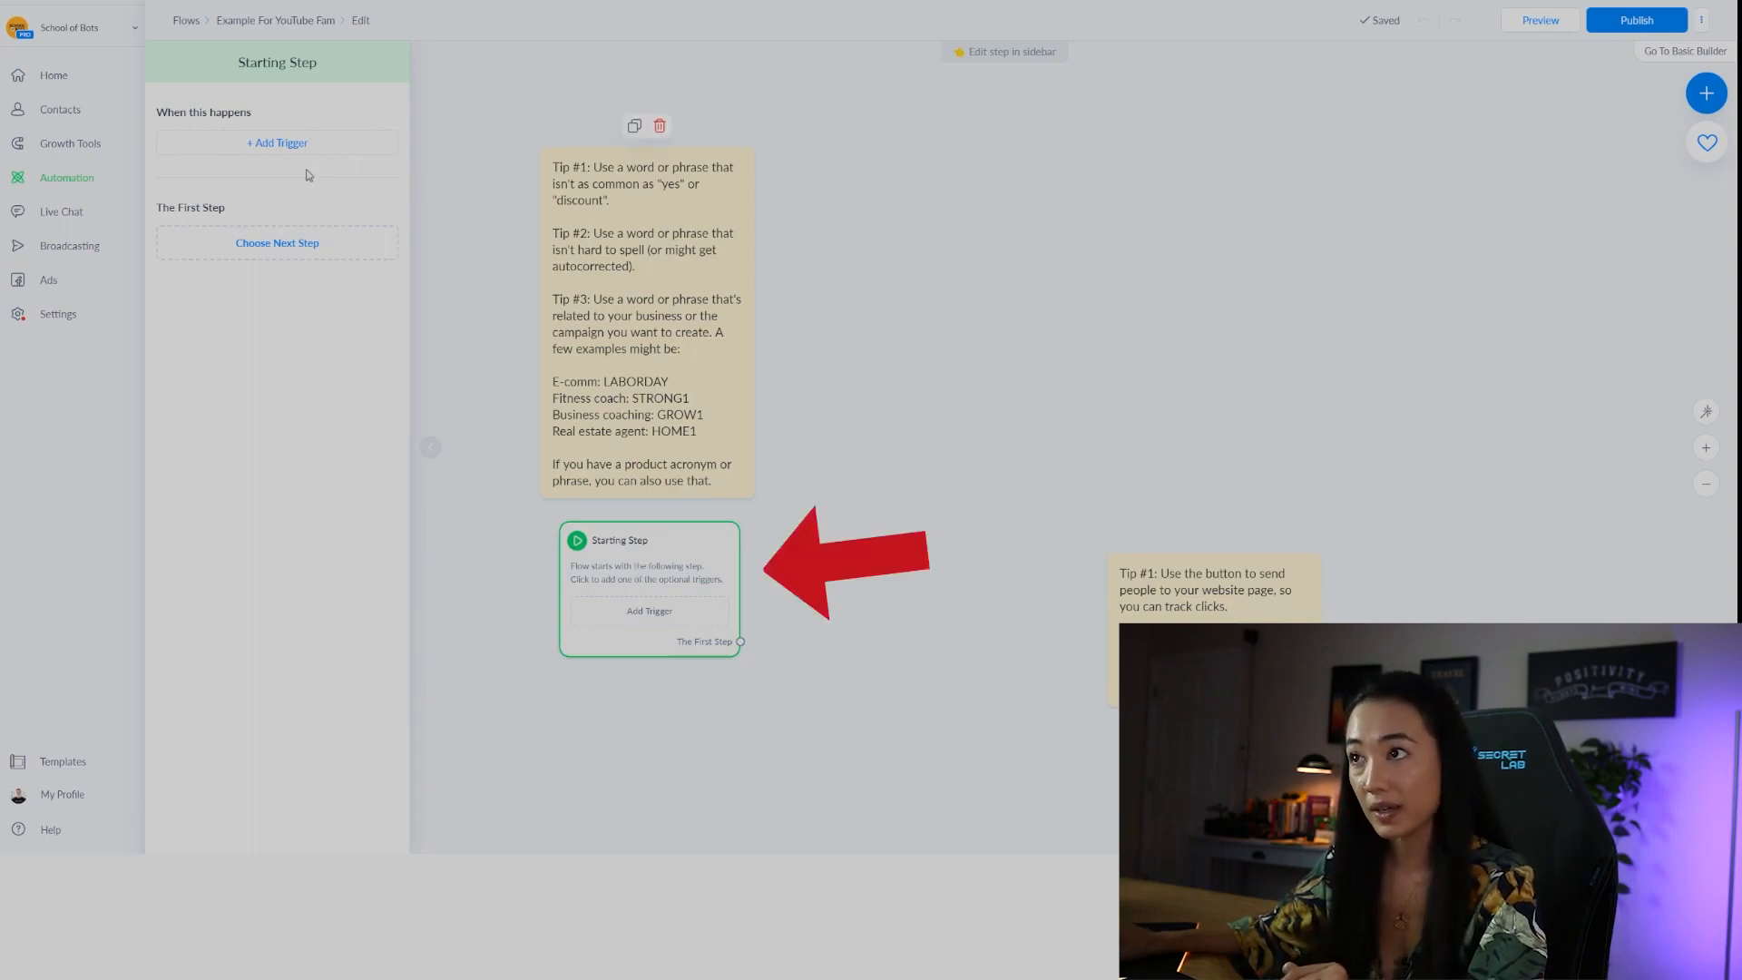
pyautogui.click(283, 145)
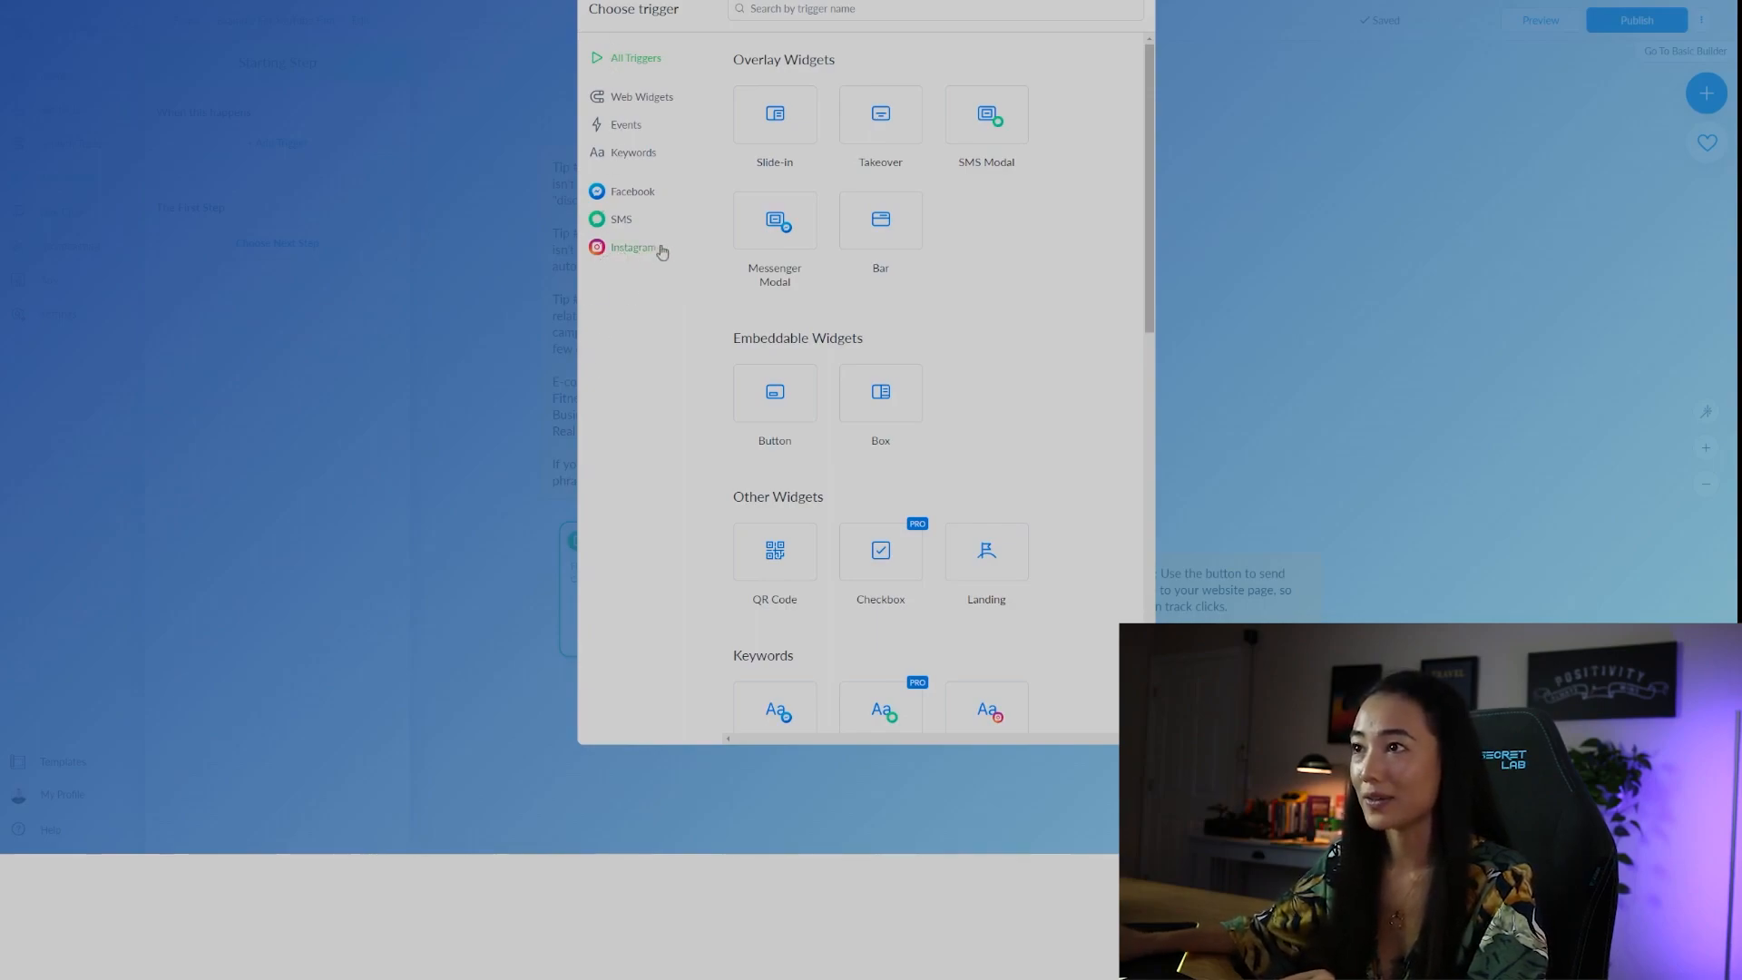
pyautogui.click(648, 253)
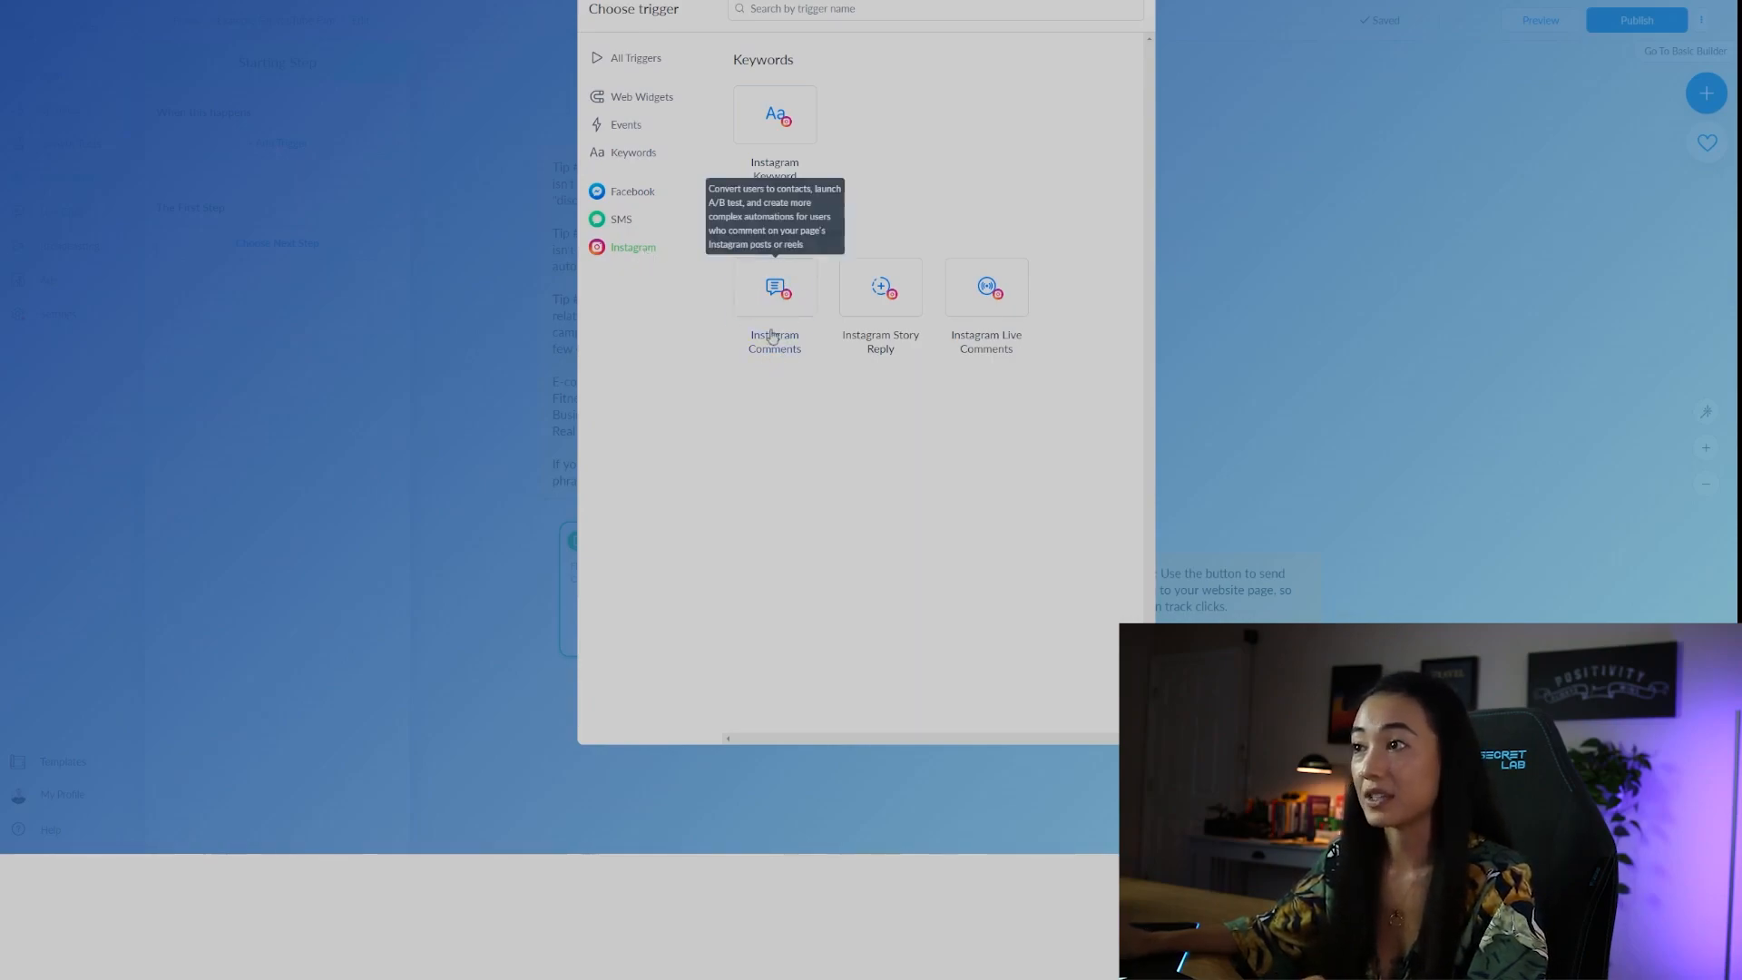
pyautogui.click(774, 281)
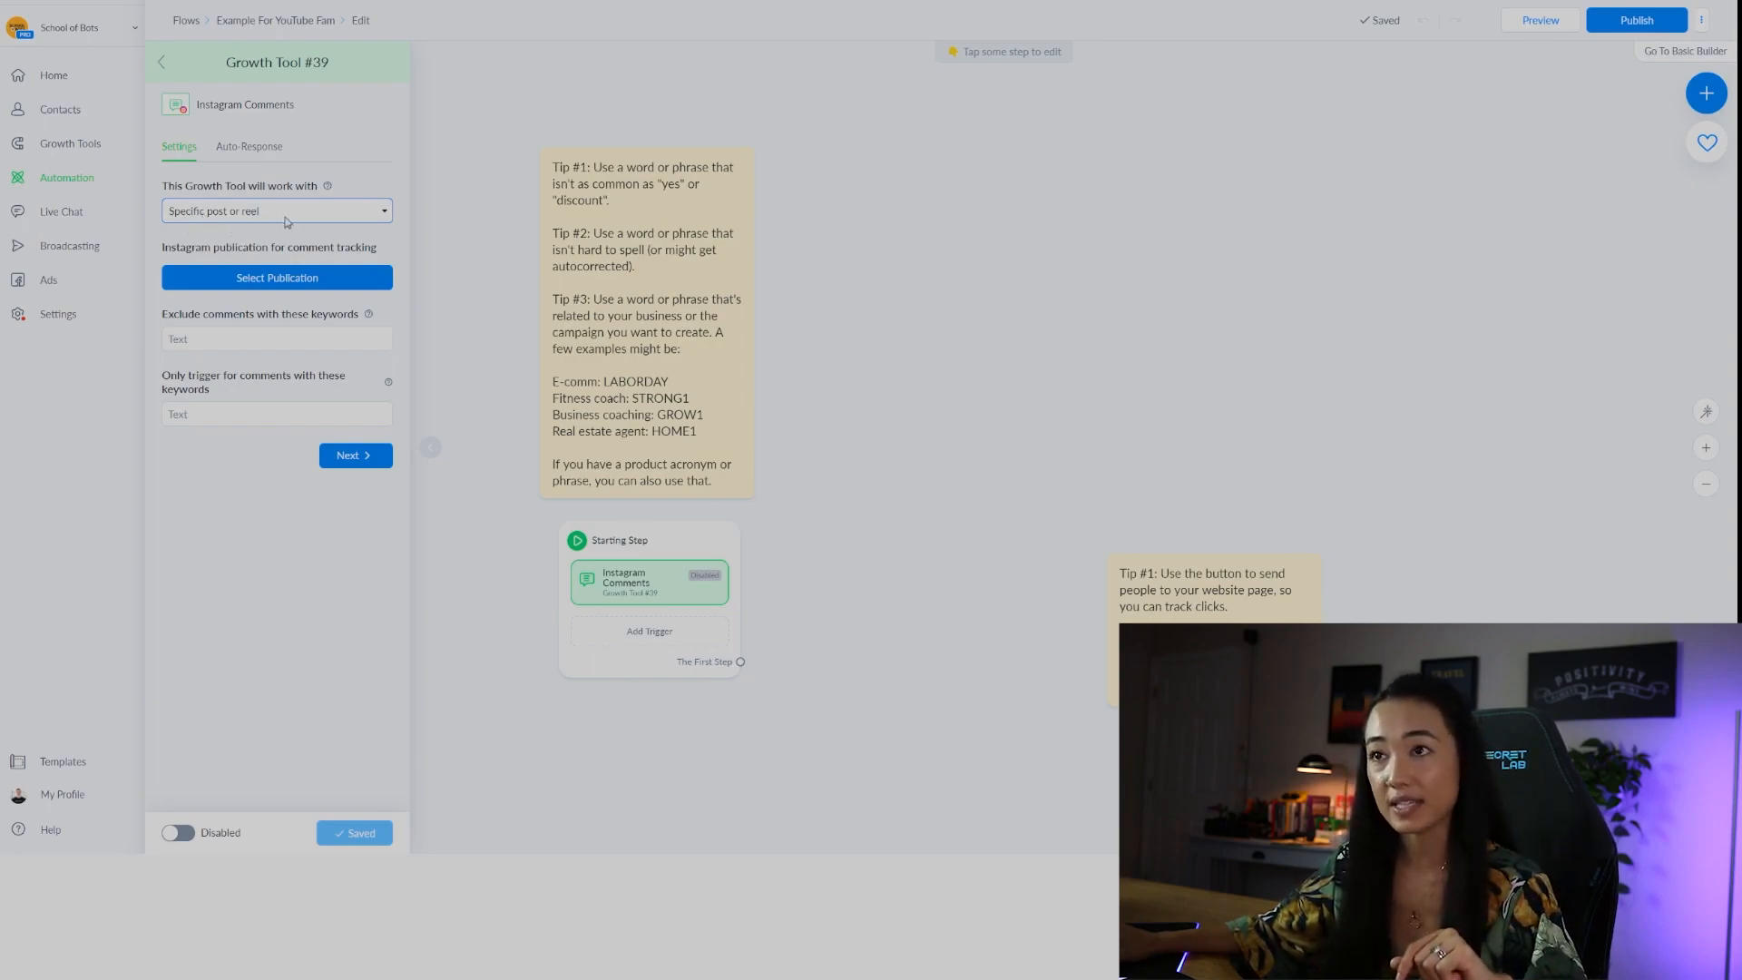
# Step: Apply the comments trigger to all publications and restrict it to the keywords "LABORDAY, LABOR DAY, LABR DAY"
pyautogui.click(212, 257)
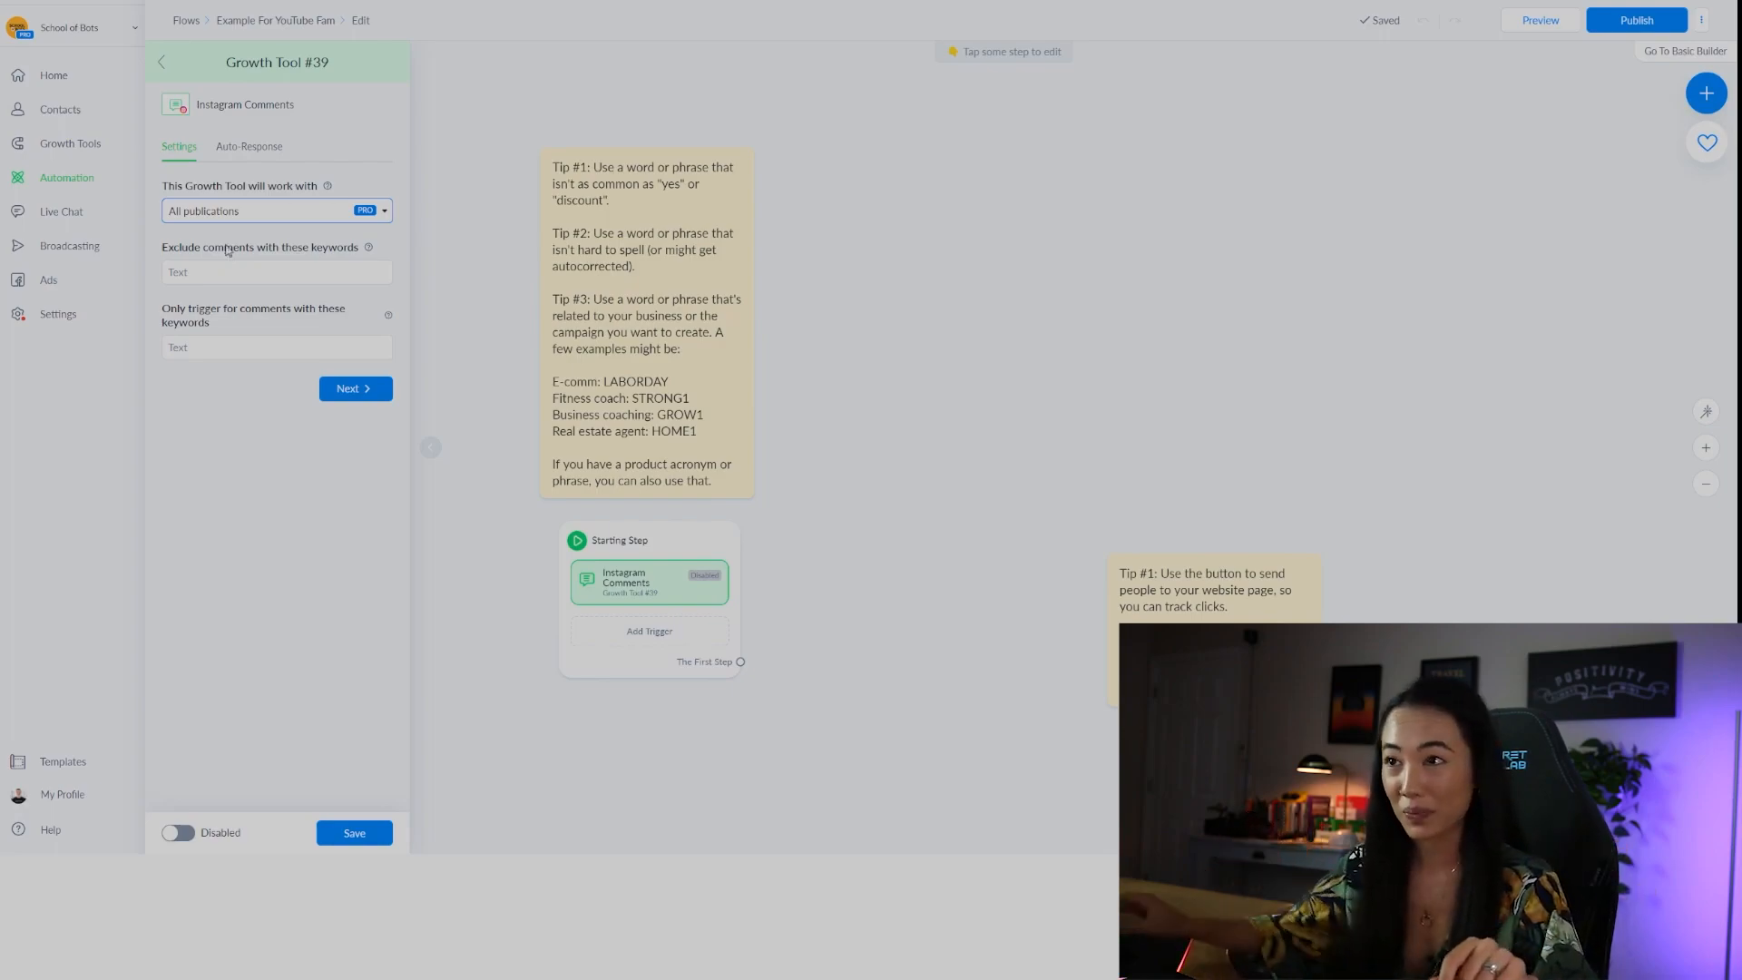
pyautogui.click(208, 352)
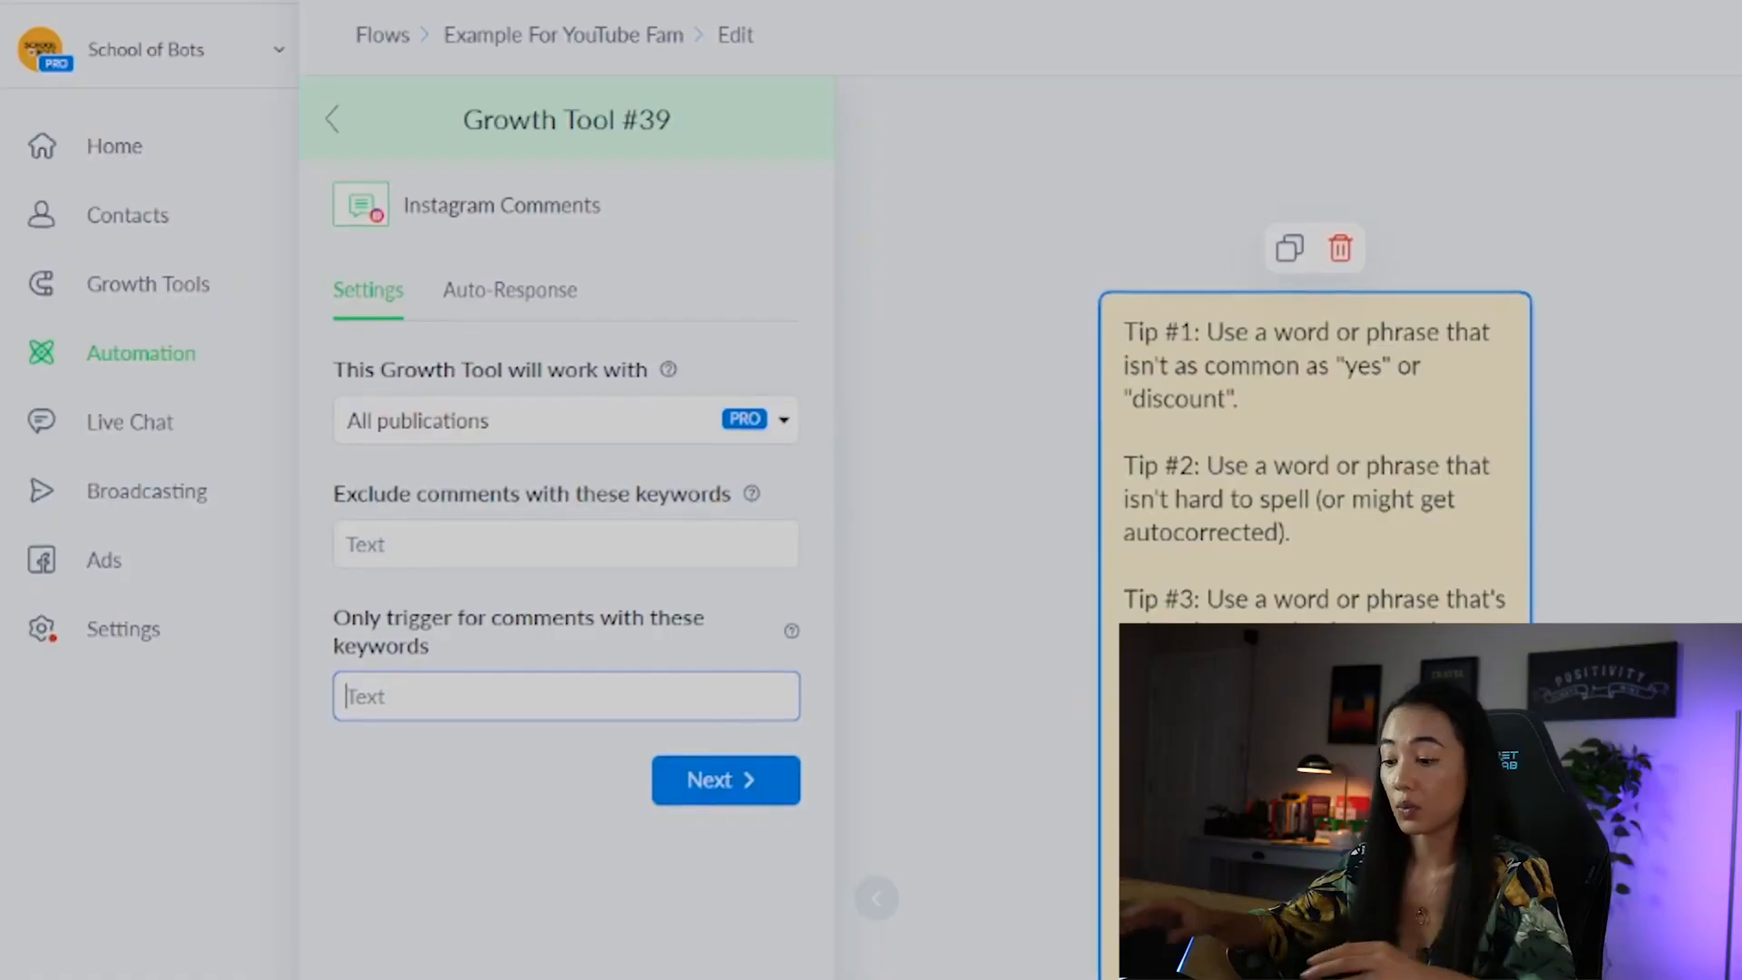
pyautogui.write('LABORDAY,')
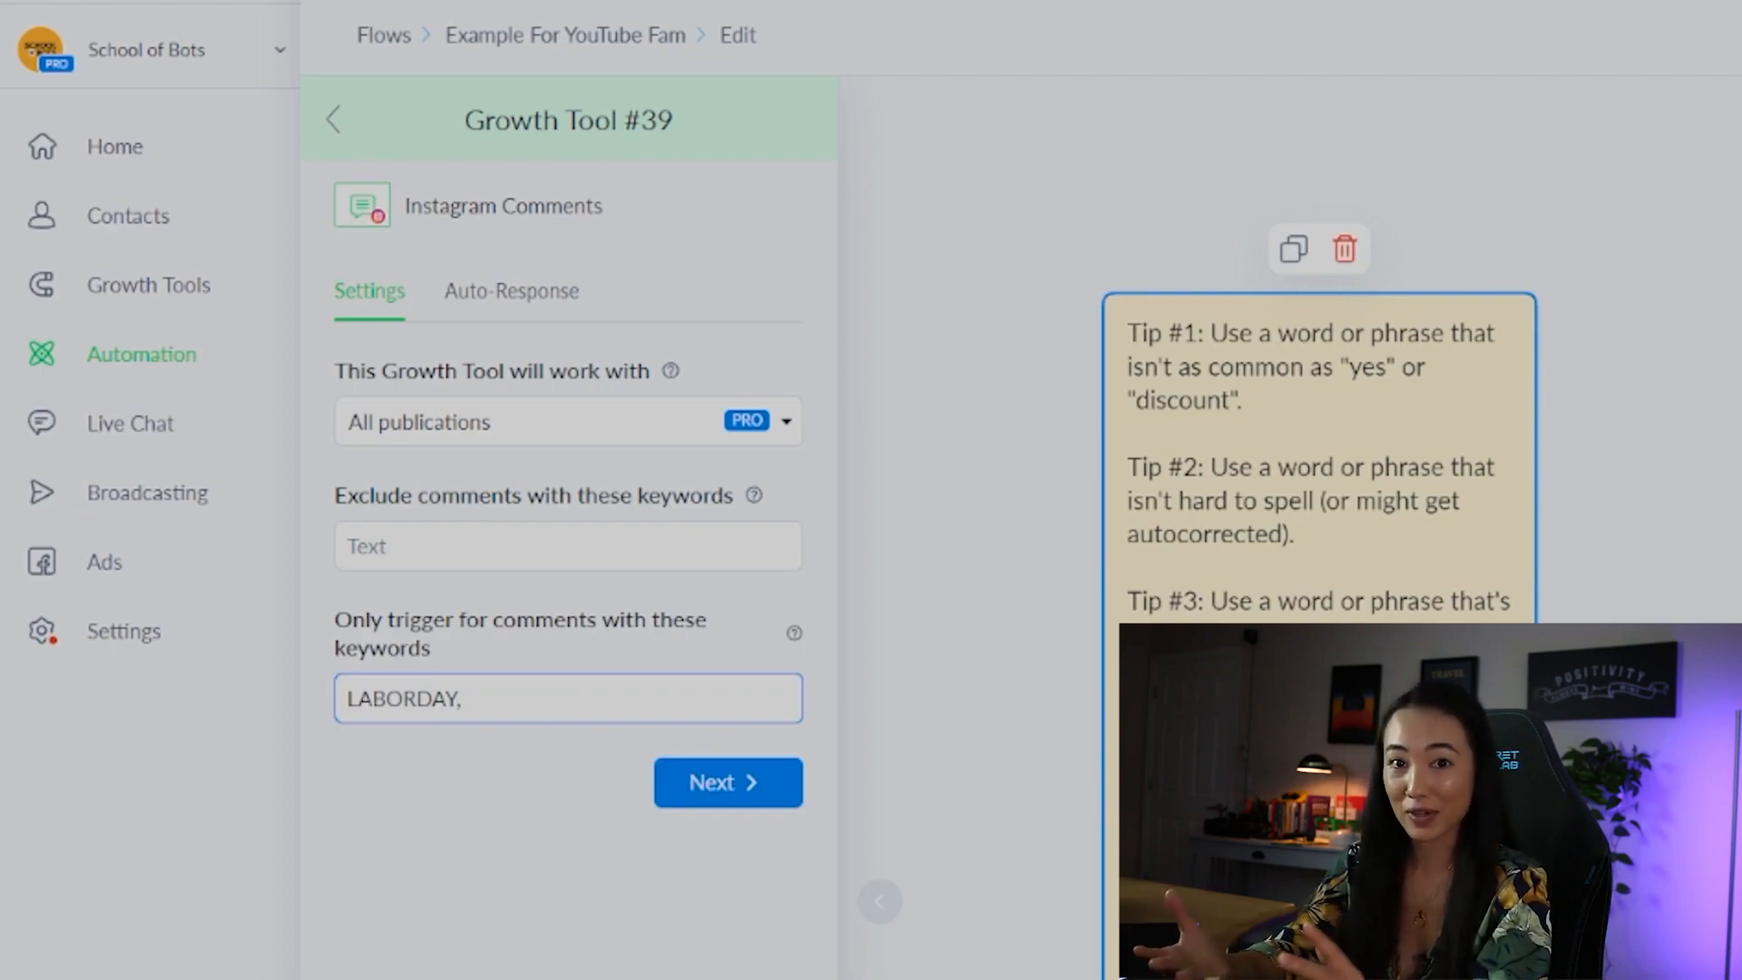
pyautogui.write('LABOR')
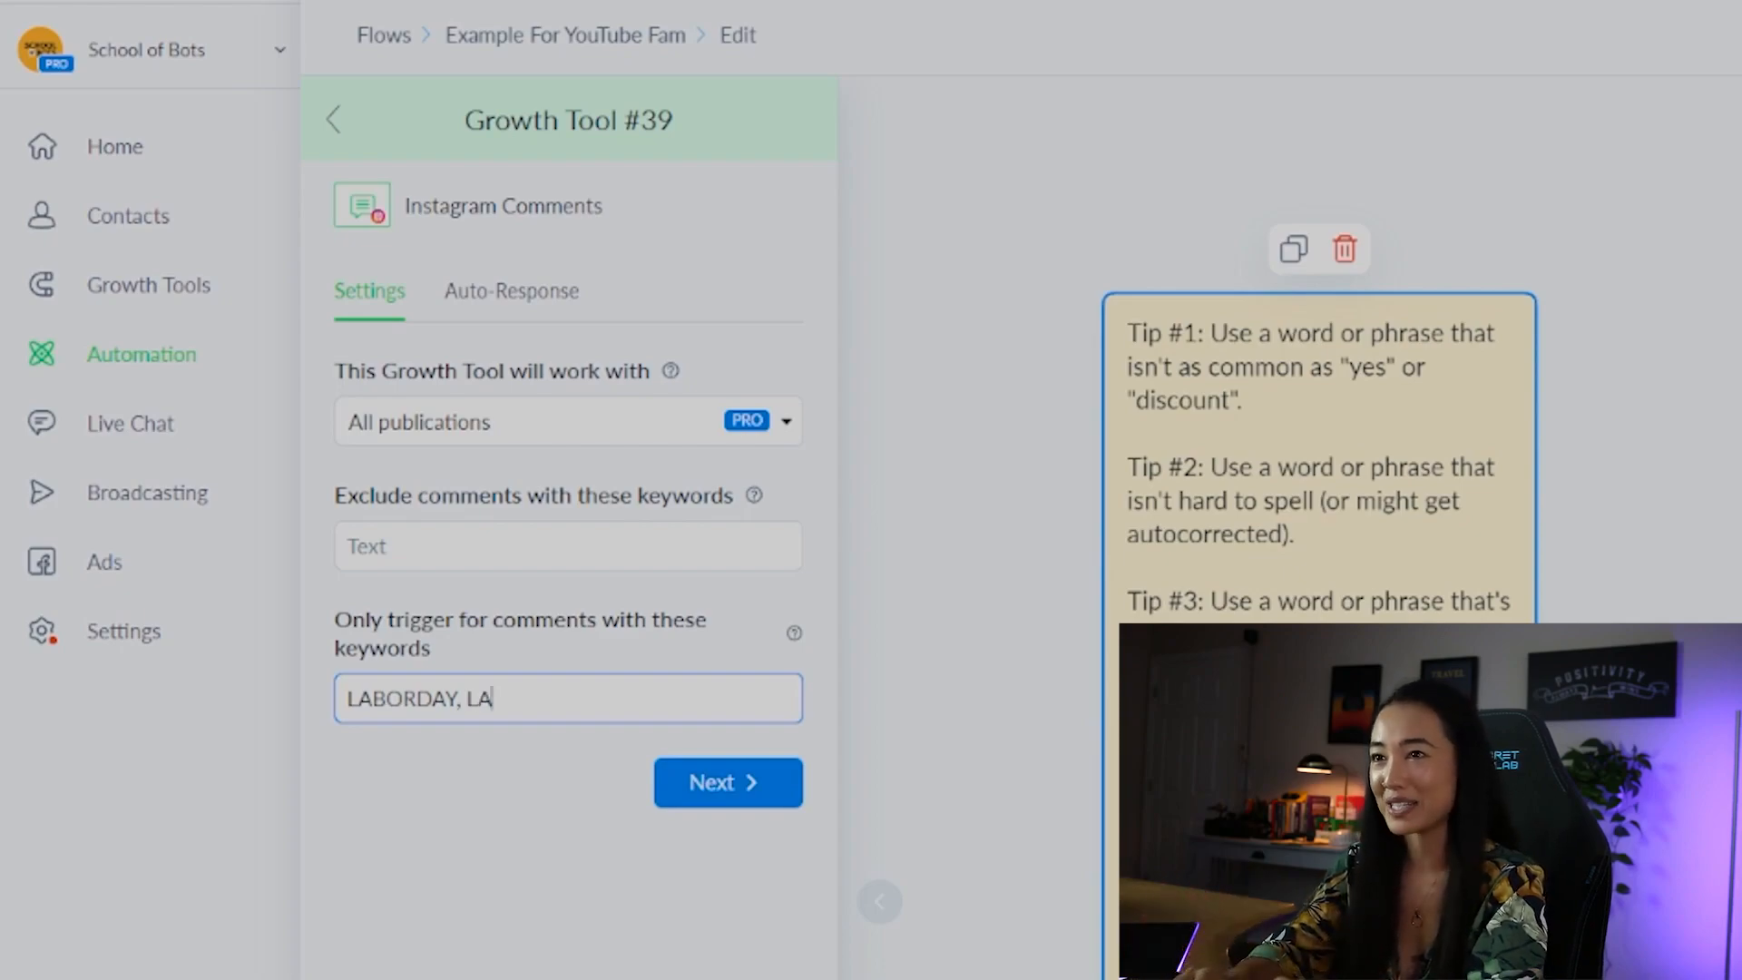
pyautogui.write(' DAY, LABR')
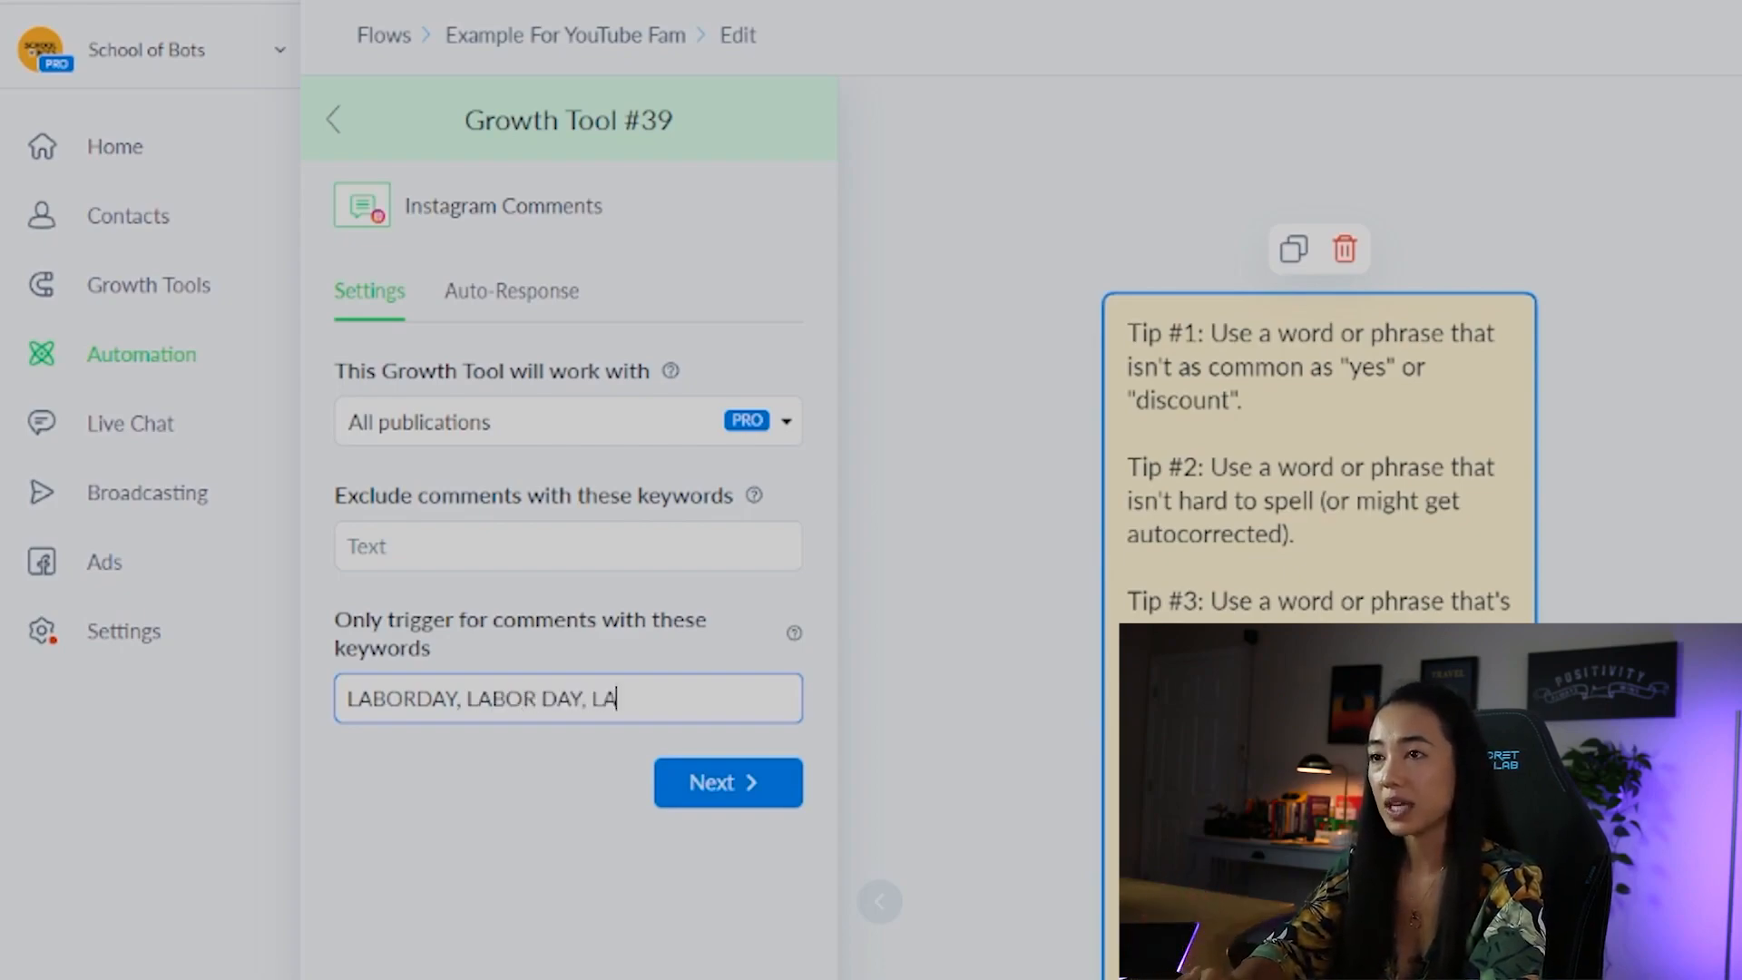
pyautogui.write(' DAY')
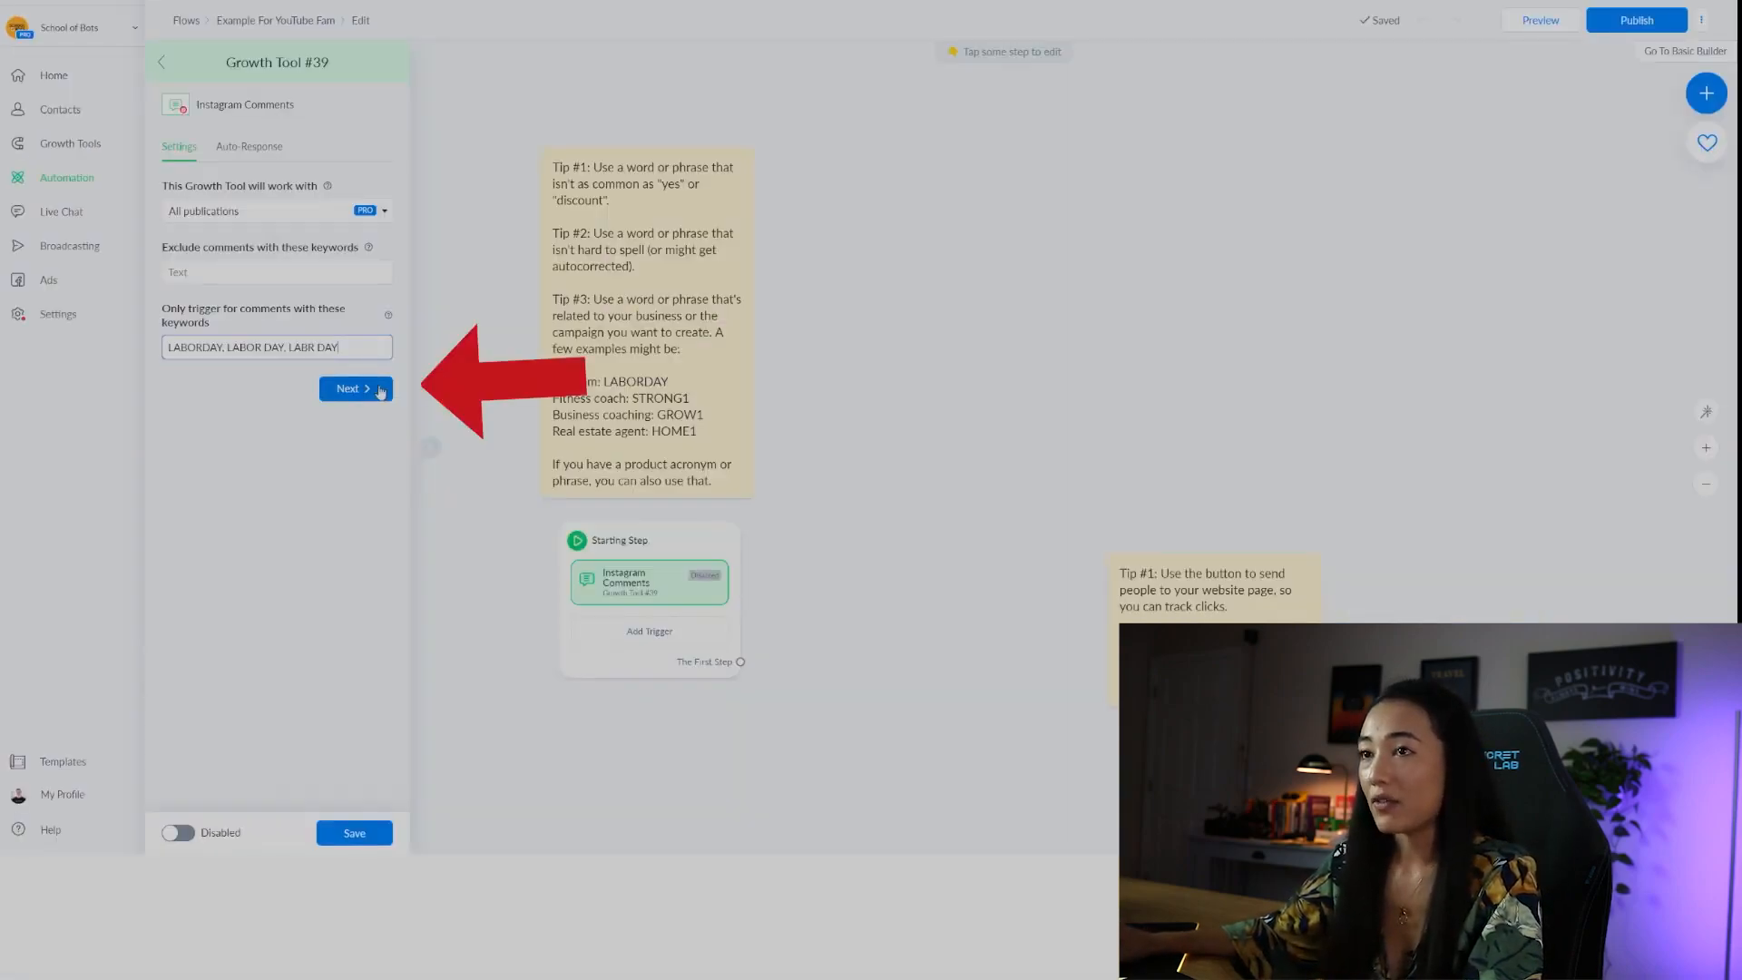
pyautogui.click(380, 390)
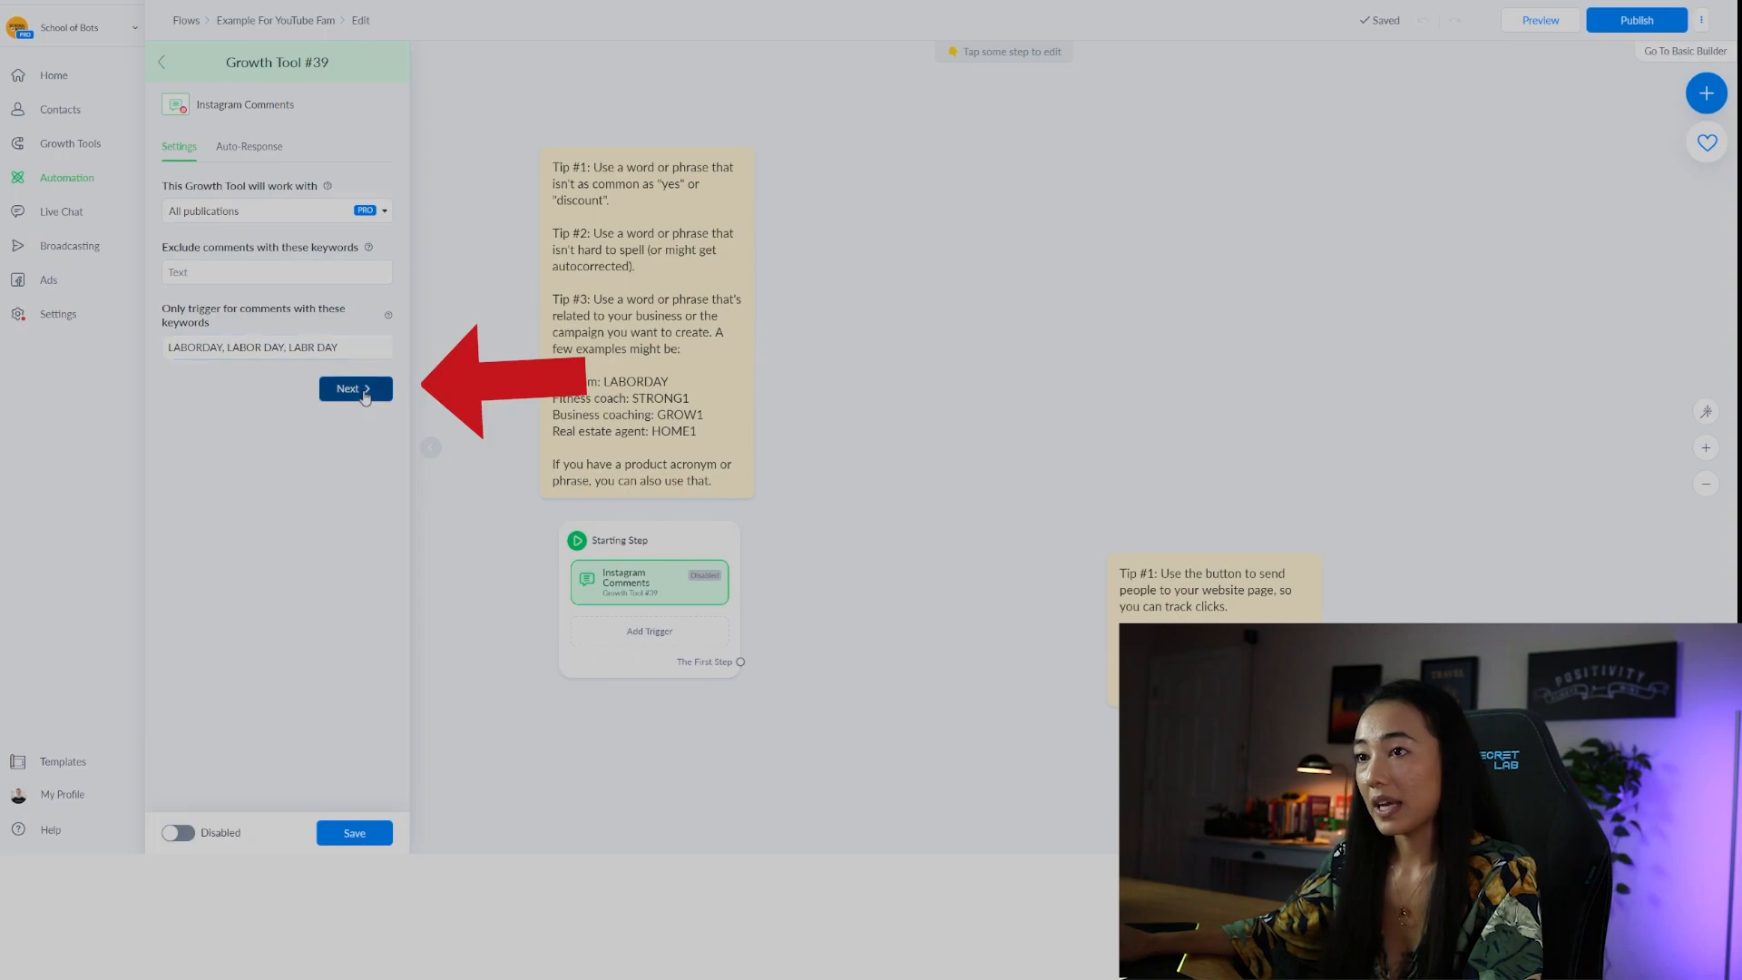
# Step: Add two more comment reply fields to the trigger's auto-response, leaving all three blank
pyautogui.click(284, 246)
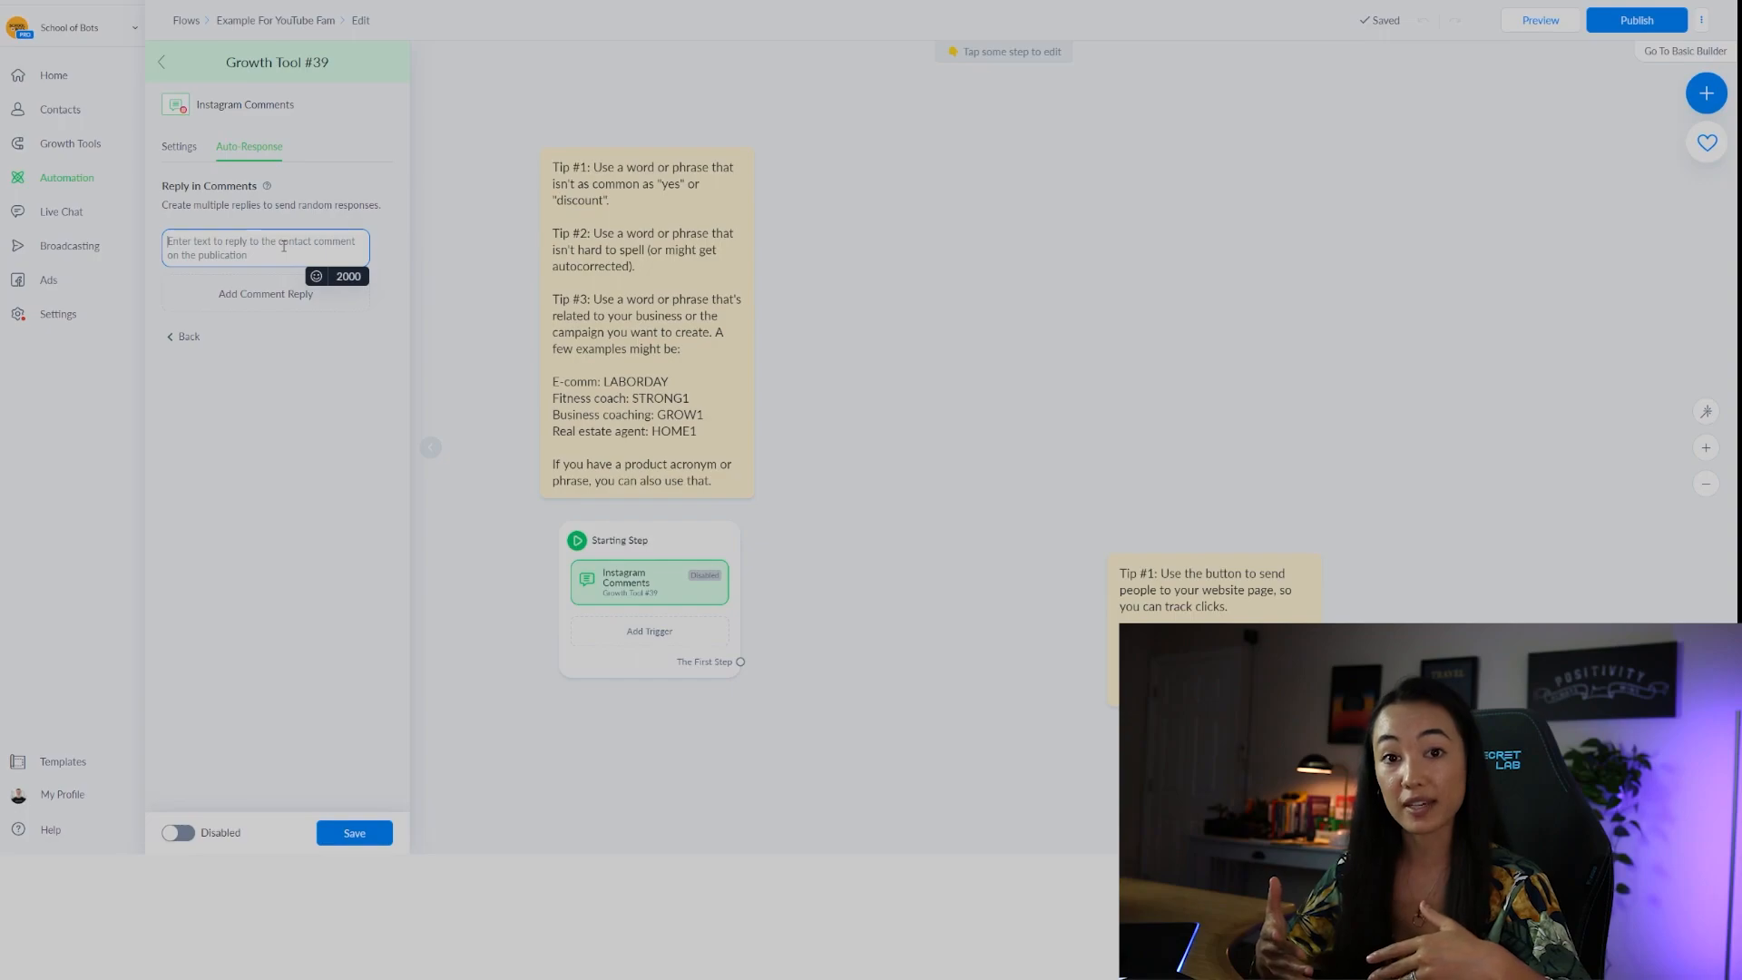
pyautogui.click(233, 303)
pyautogui.click(255, 350)
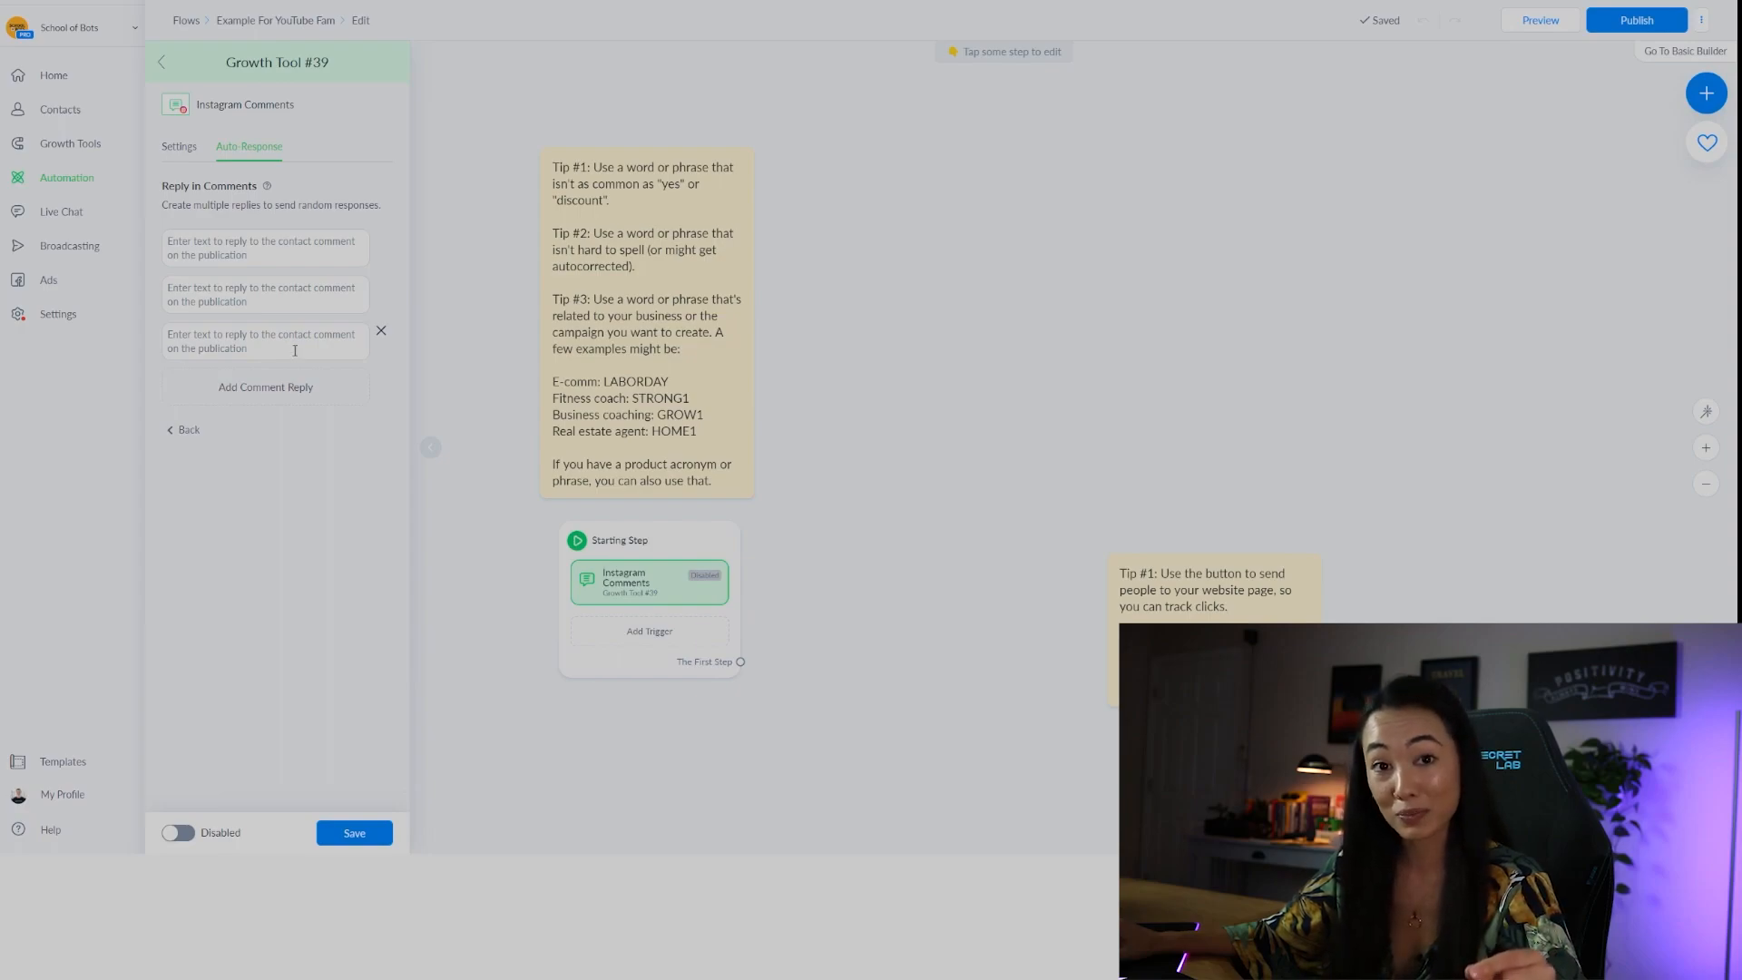
pyautogui.click(605, 544)
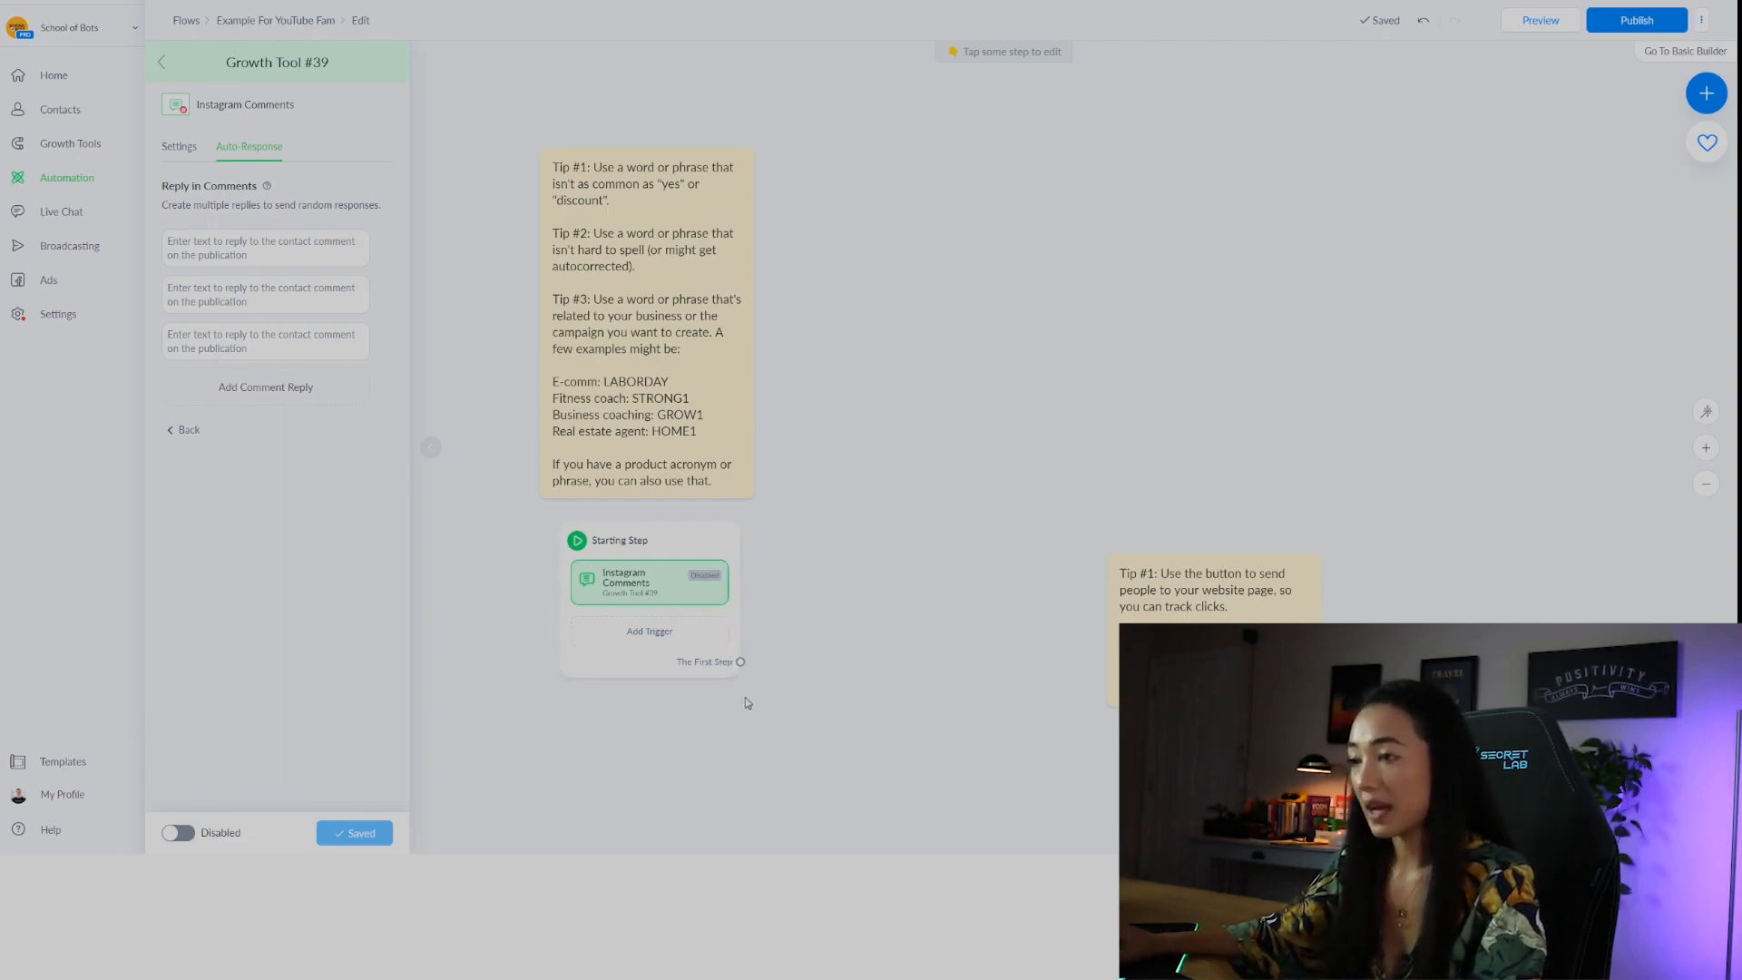
# Step: Connect the Starting Step's first step output to a new Instagram message block beside it
pyautogui.scroll(-2, 746, 699)
pyautogui.scroll(2, 792, 671)
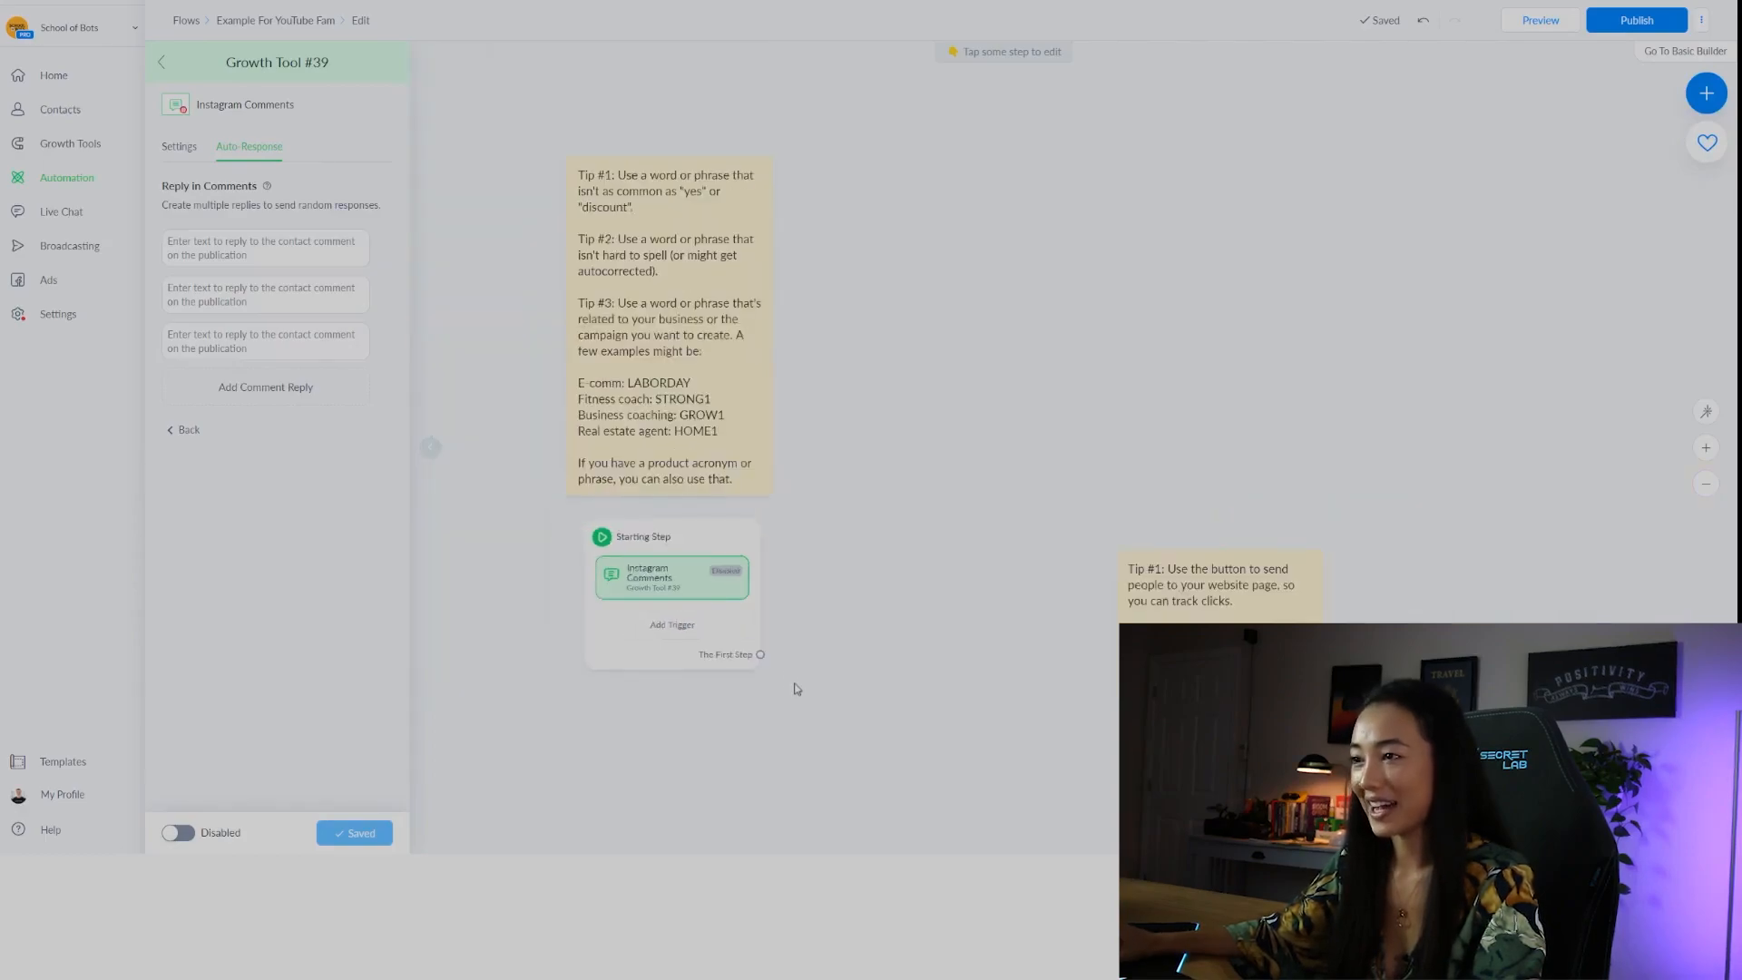
pyautogui.moveTo(760, 655); pyautogui.dragTo(901, 583)
pyautogui.click(917, 322)
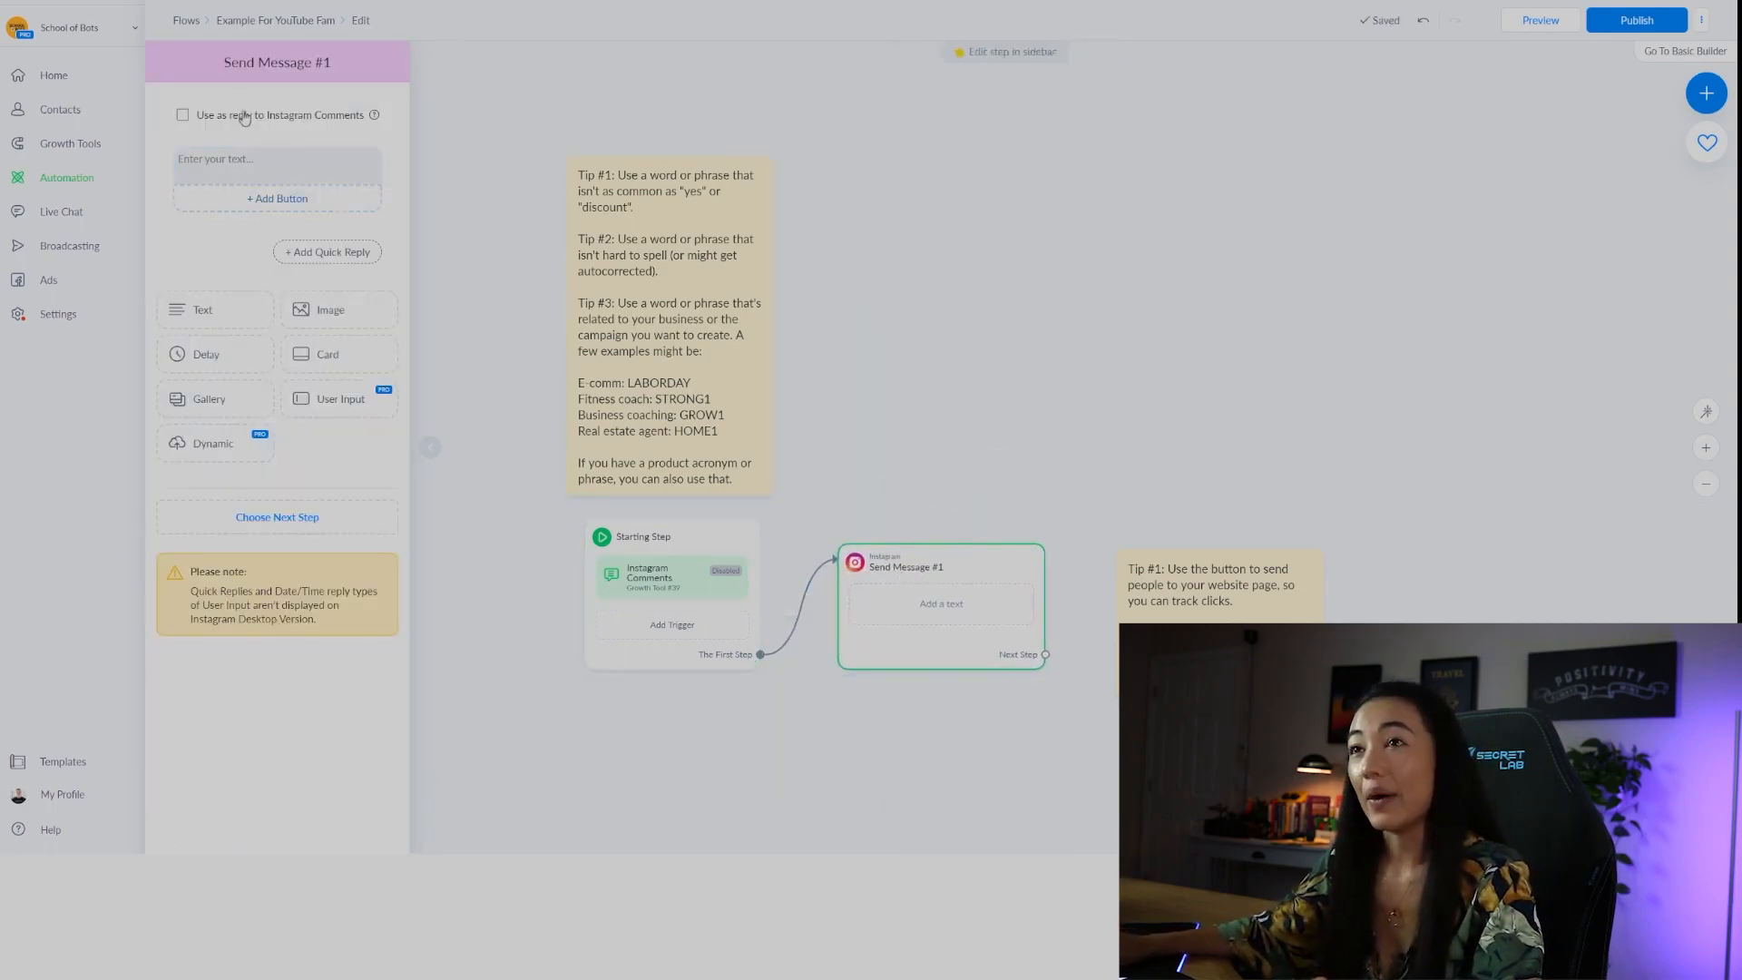
# Step: Set the message as a reply to Instagram Comments and enter Labor Day sale text offering 15% off before September 7th at midnight EST with an eye-cream P.S
pyautogui.click(282, 123)
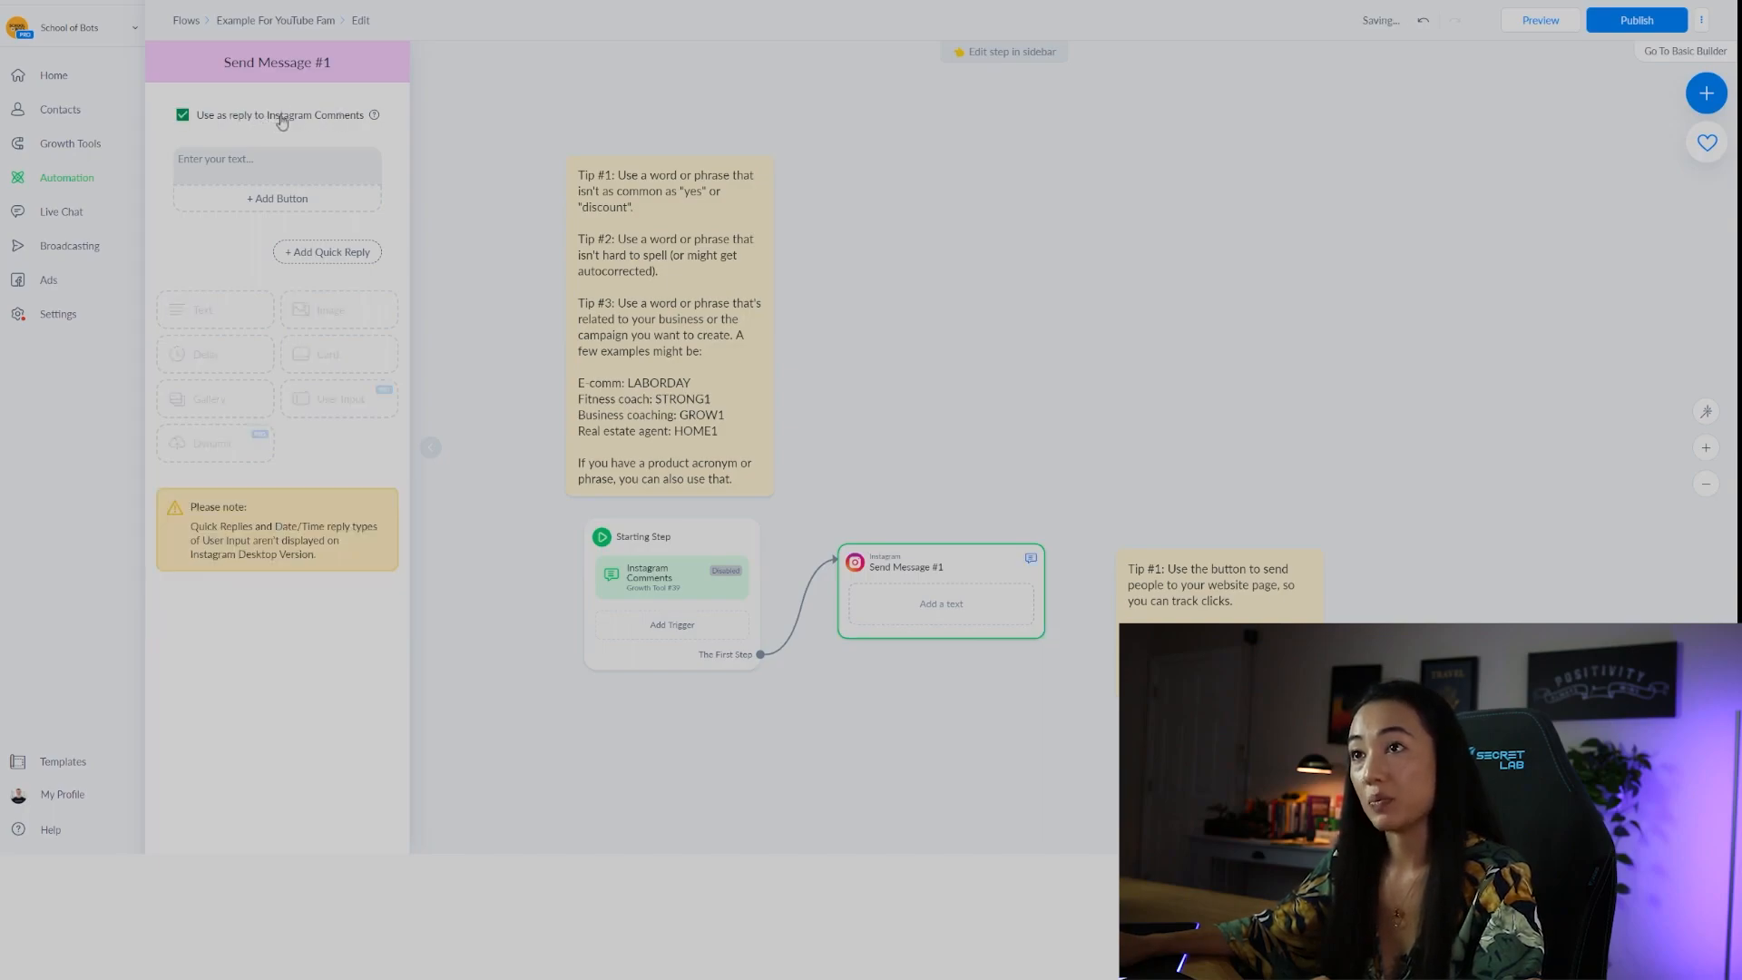
pyautogui.click(281, 178)
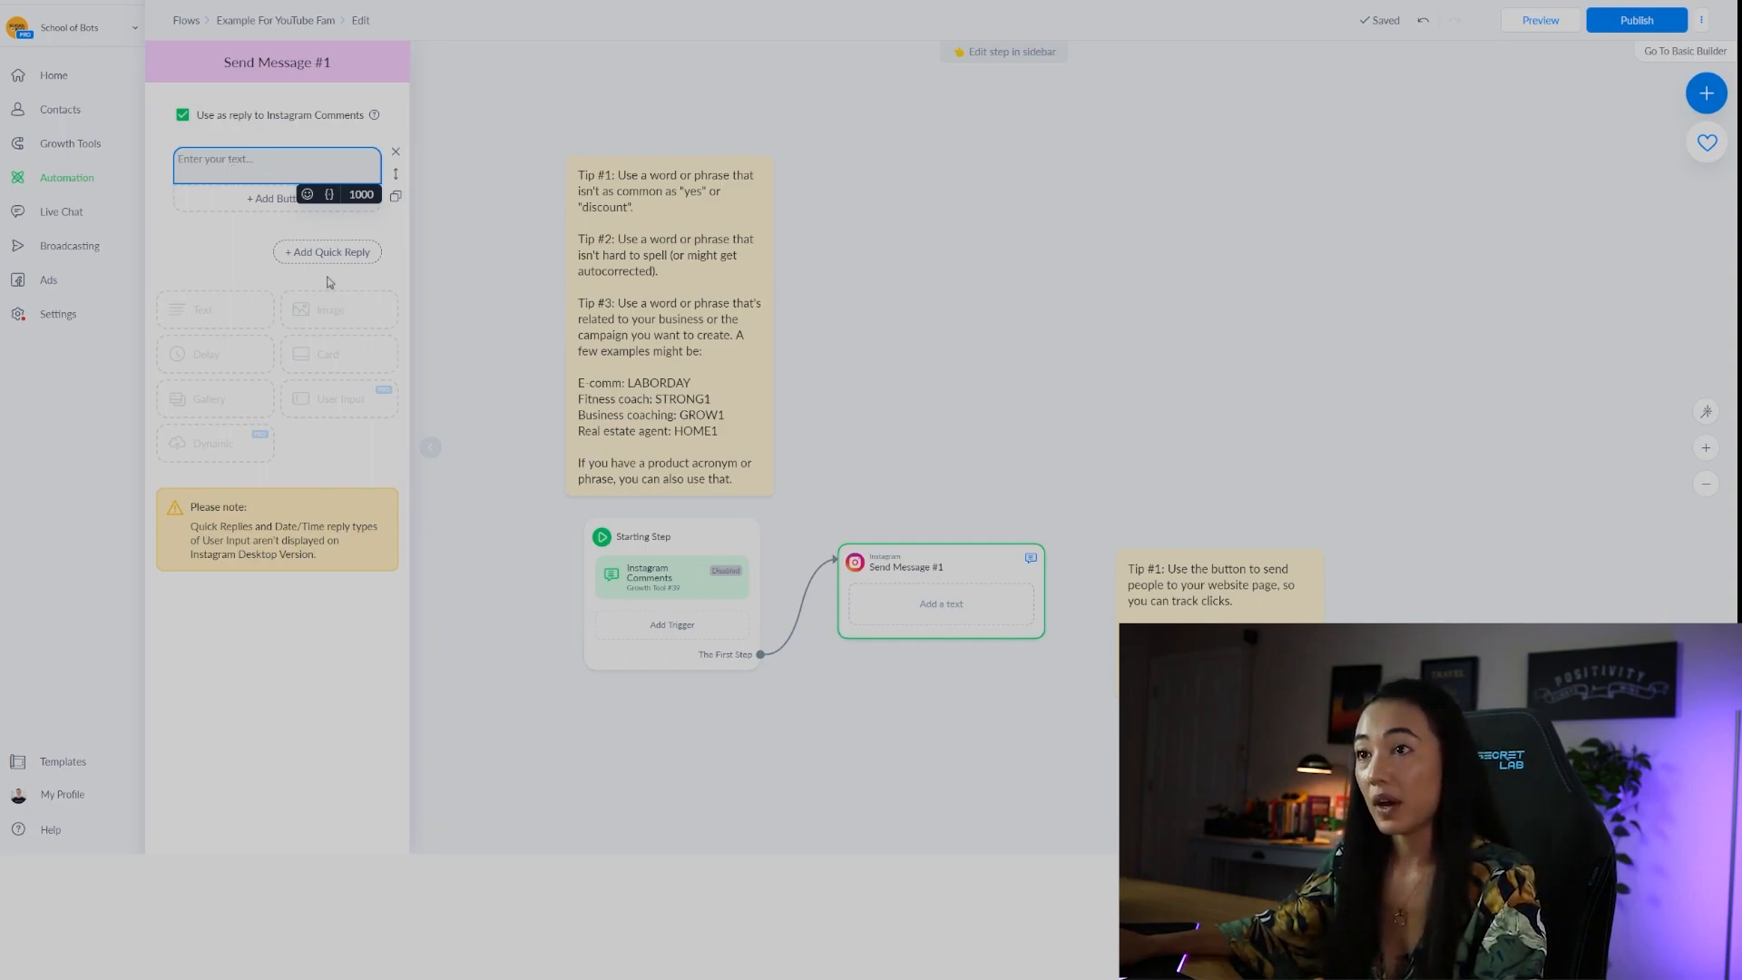
pyautogui.write("Sounds like you're ready to shop our Labor Day sale!  You'll get 15% off when you check out before September 7th at midnight EST 🙌  Click the button to shop now 👇  P.S. Our best-selling eye cream is back in stock this week and it'll definitely sell out 😍")
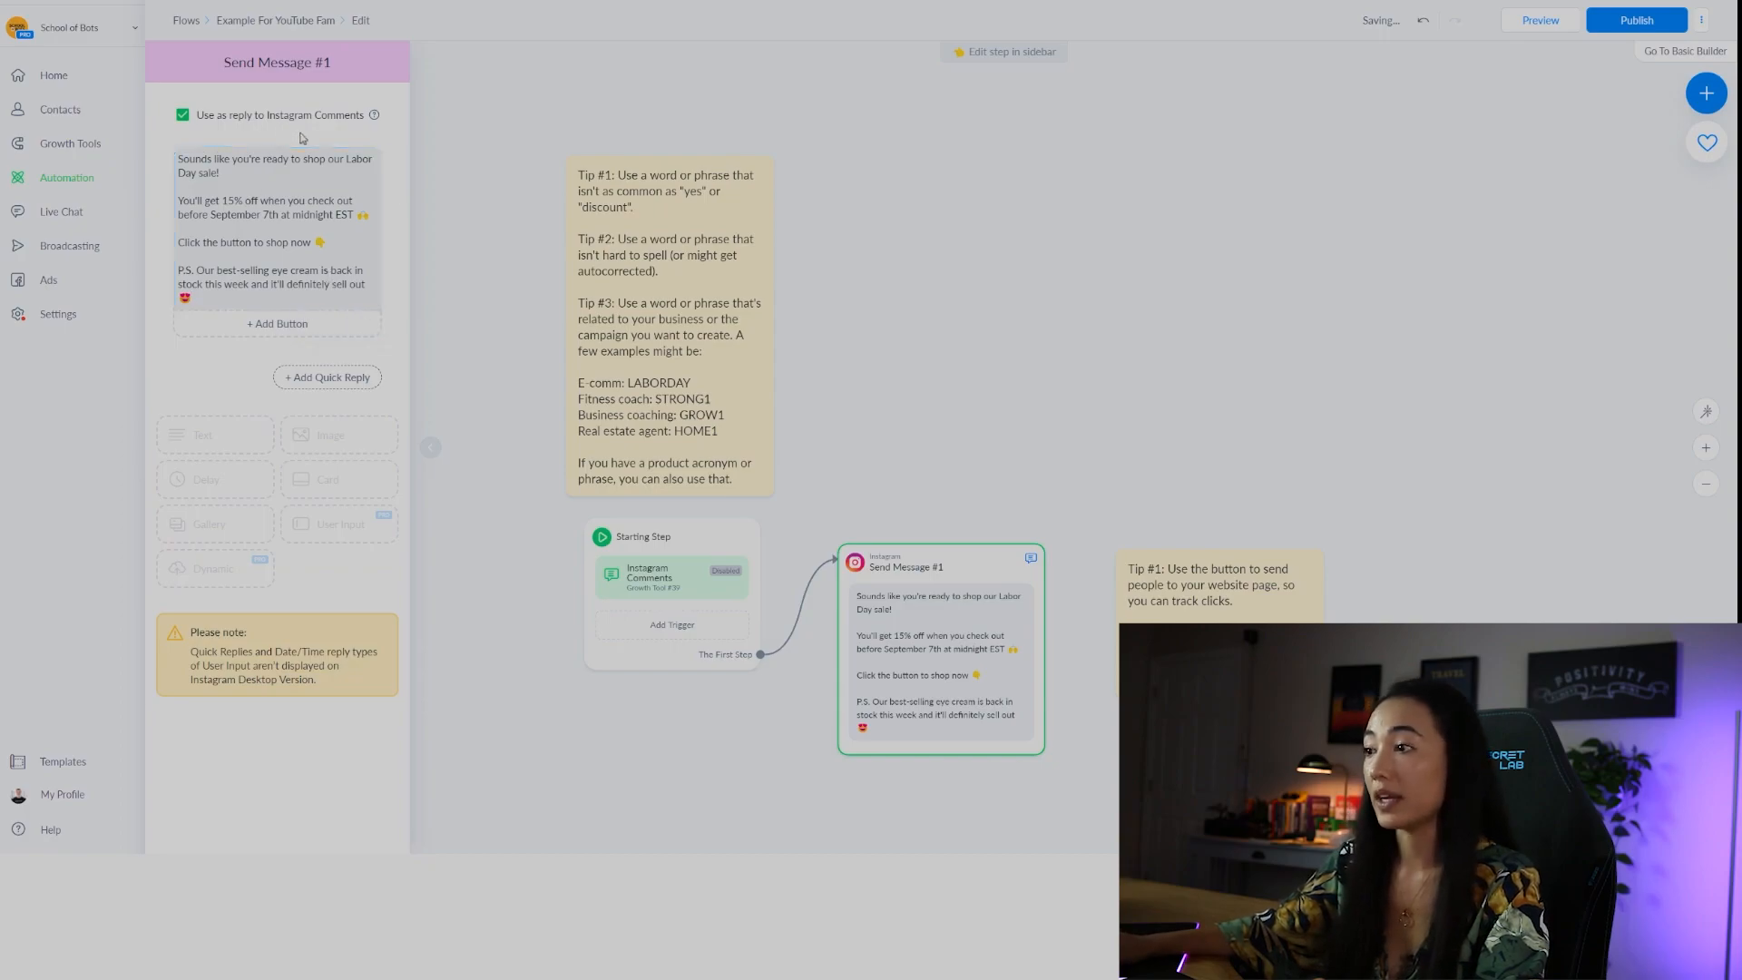
# Step: Examine the wording of the Instagram sale message, particularly its closing P.S. line
pyautogui.scroll(3, 1024, 667)
pyautogui.moveTo(1116, 563); pyautogui.dragTo(1059, 400)
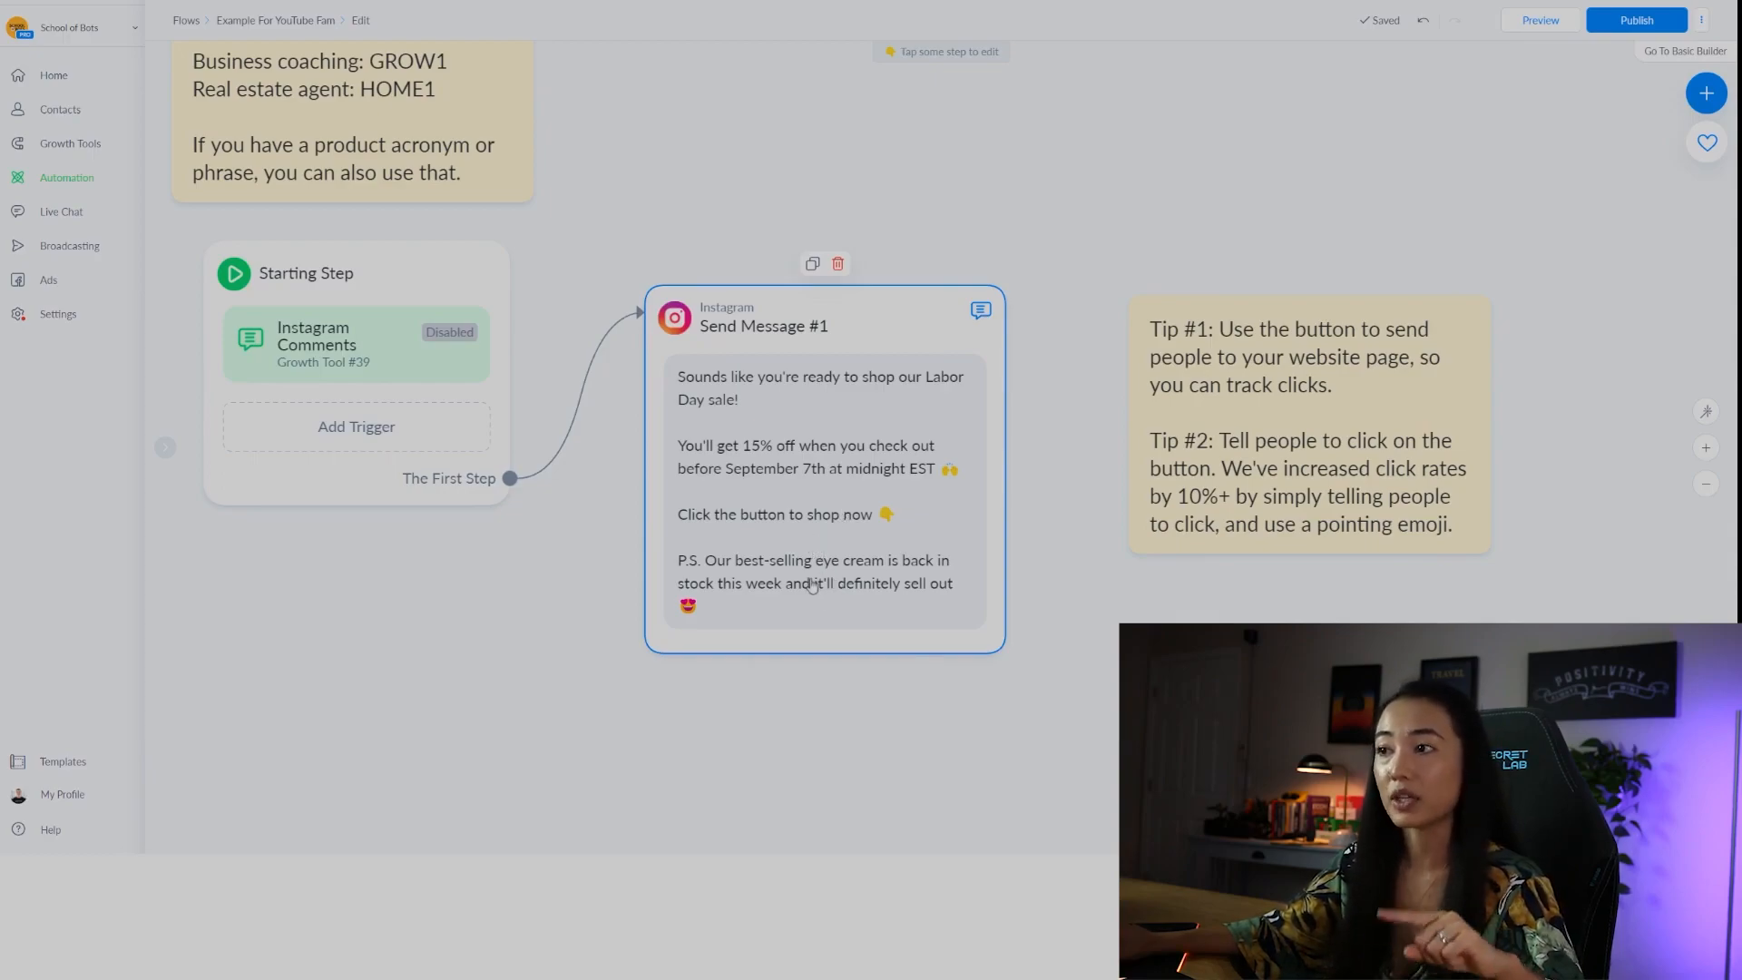
pyautogui.click(882, 557)
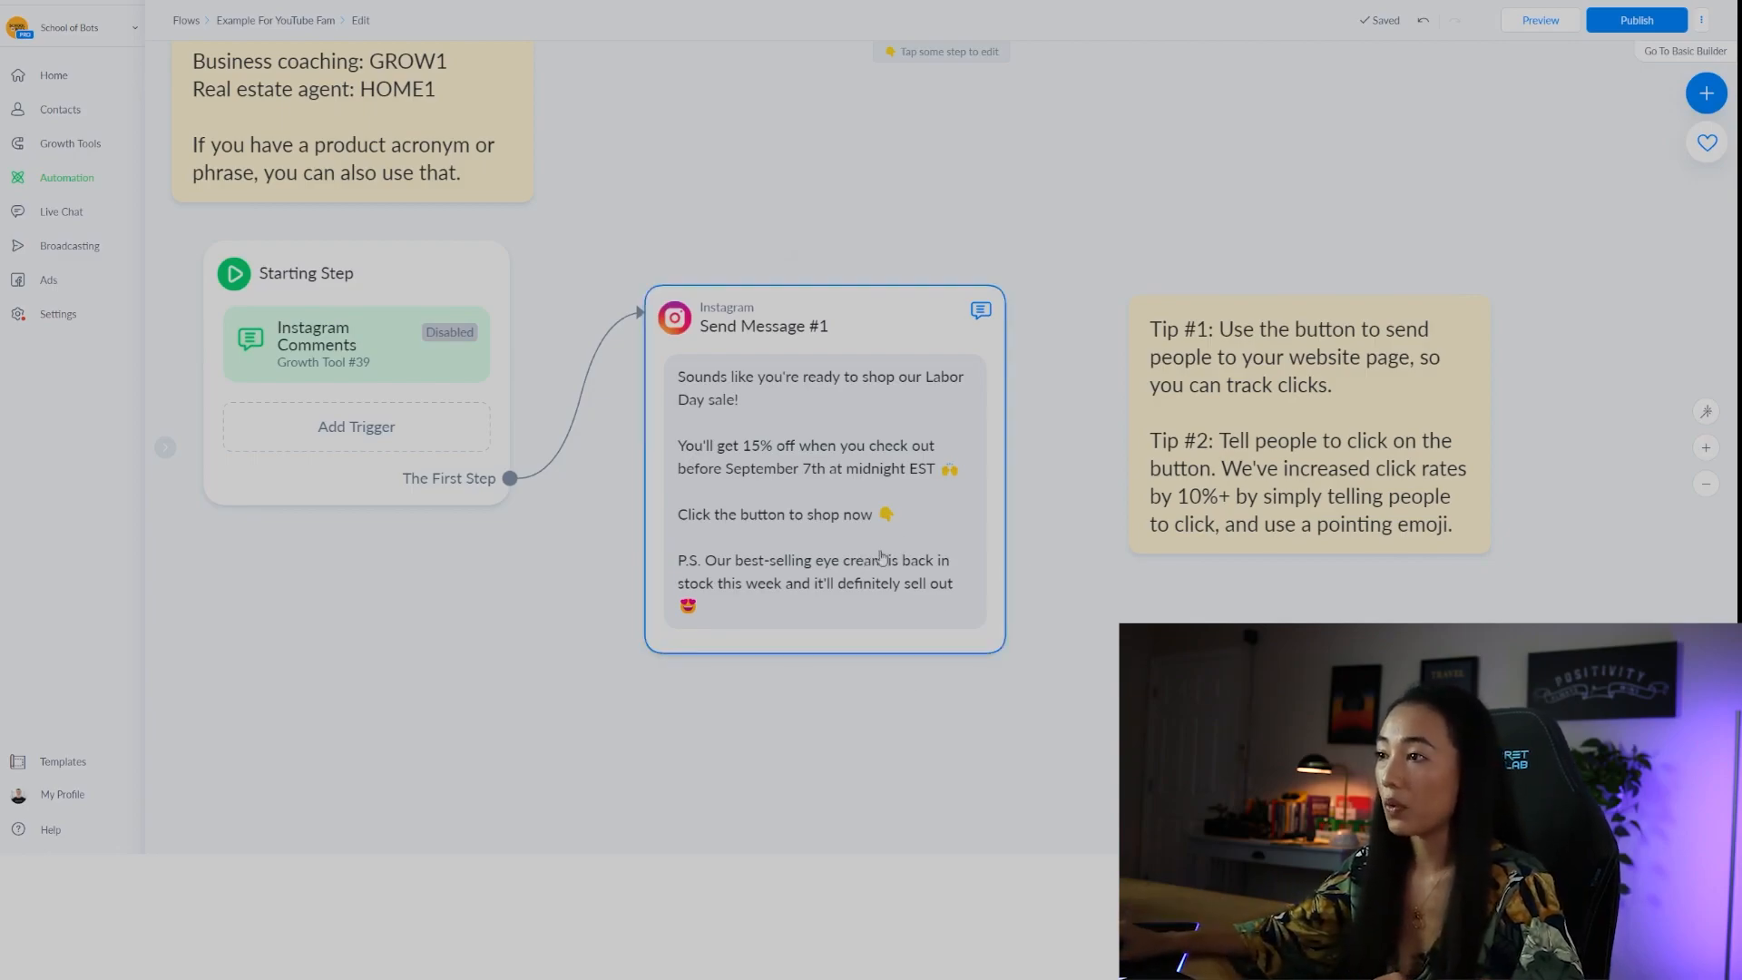
pyautogui.click(344, 240)
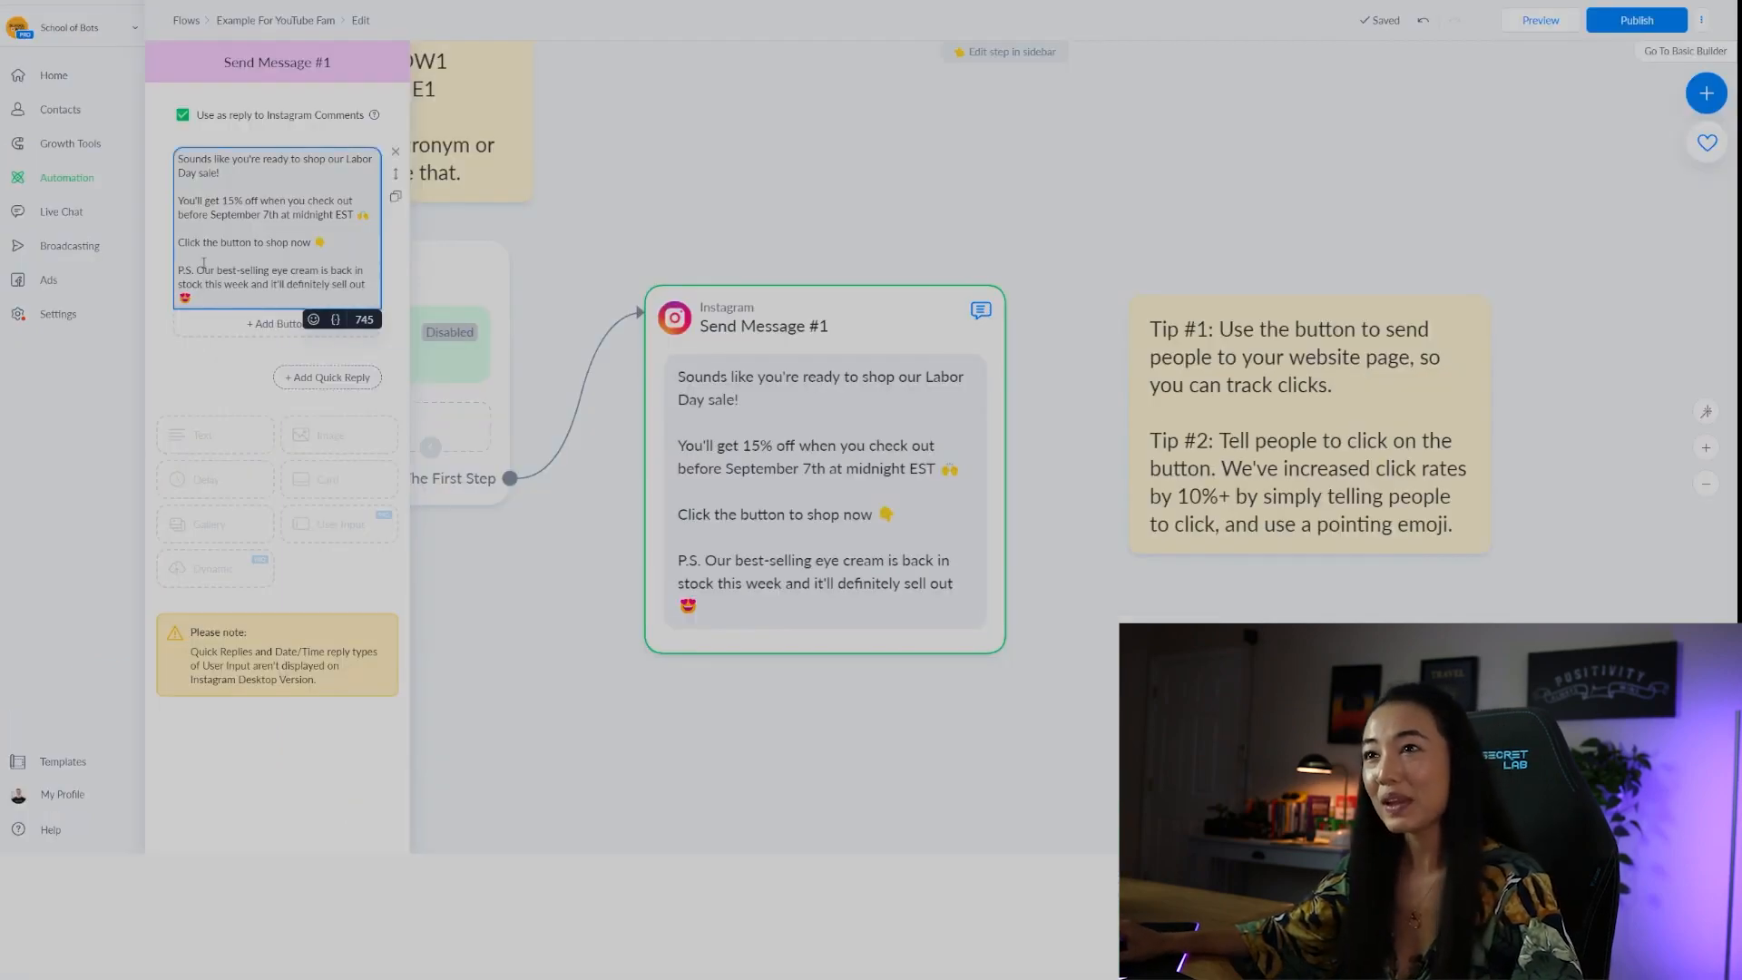
pyautogui.moveTo(178, 269); pyautogui.dragTo(242, 298)
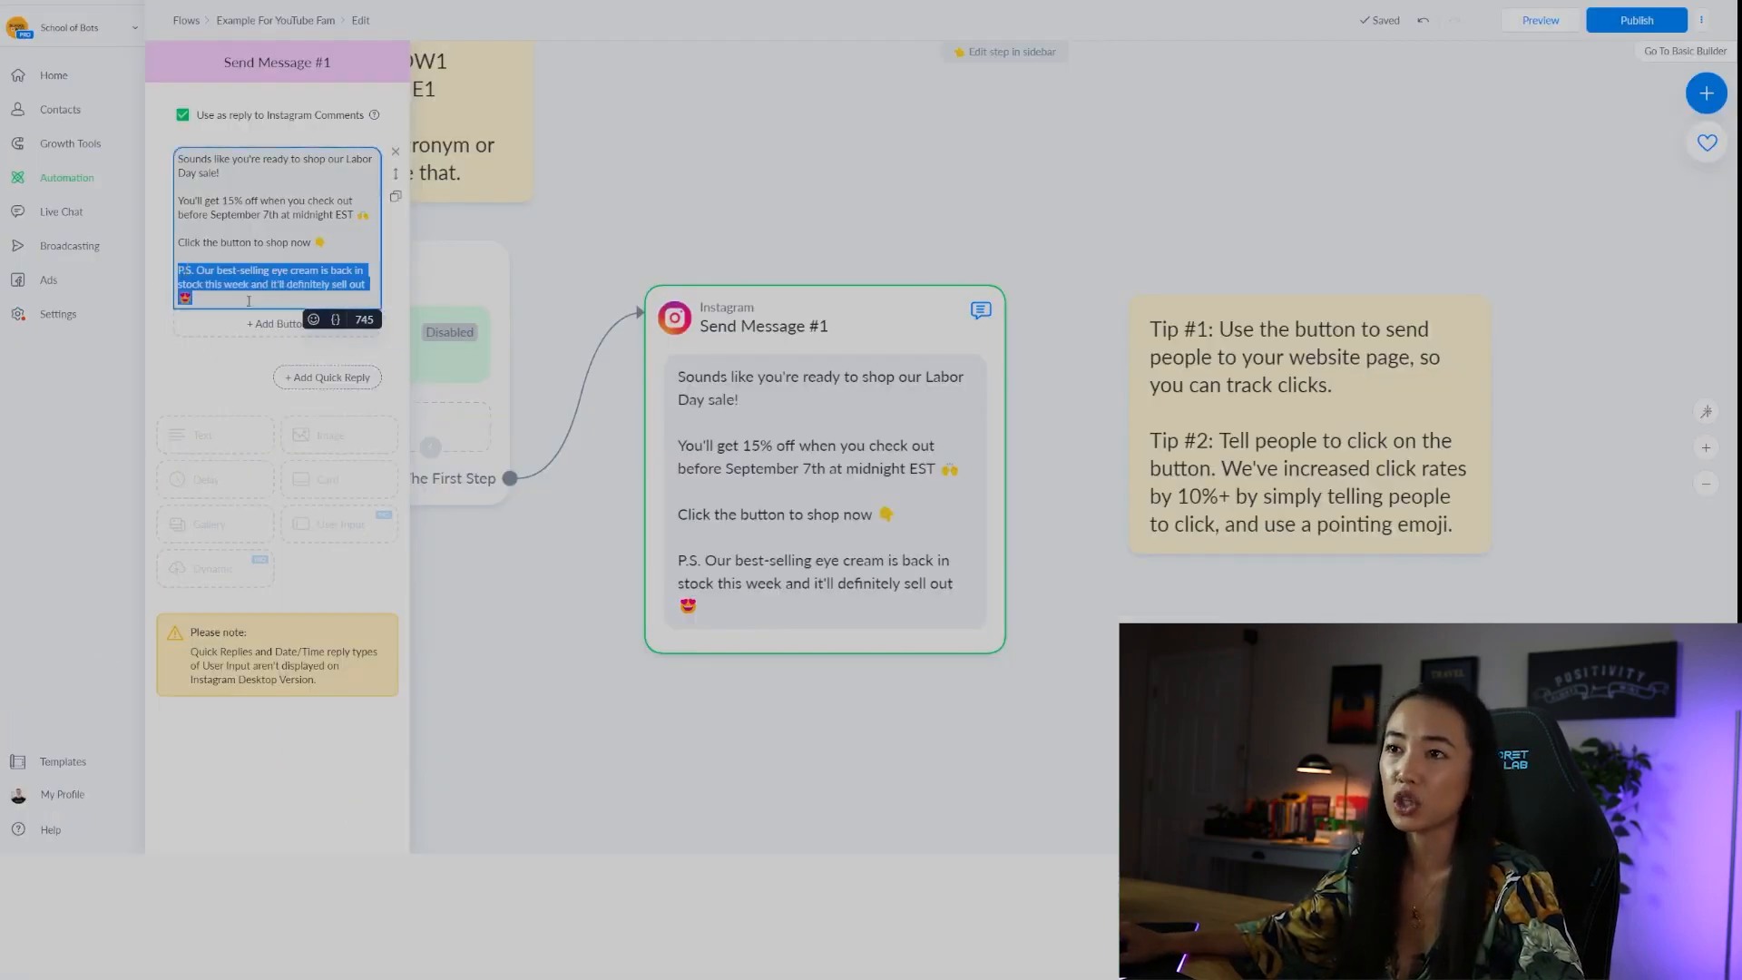
pyautogui.click(253, 296)
pyautogui.click(251, 243)
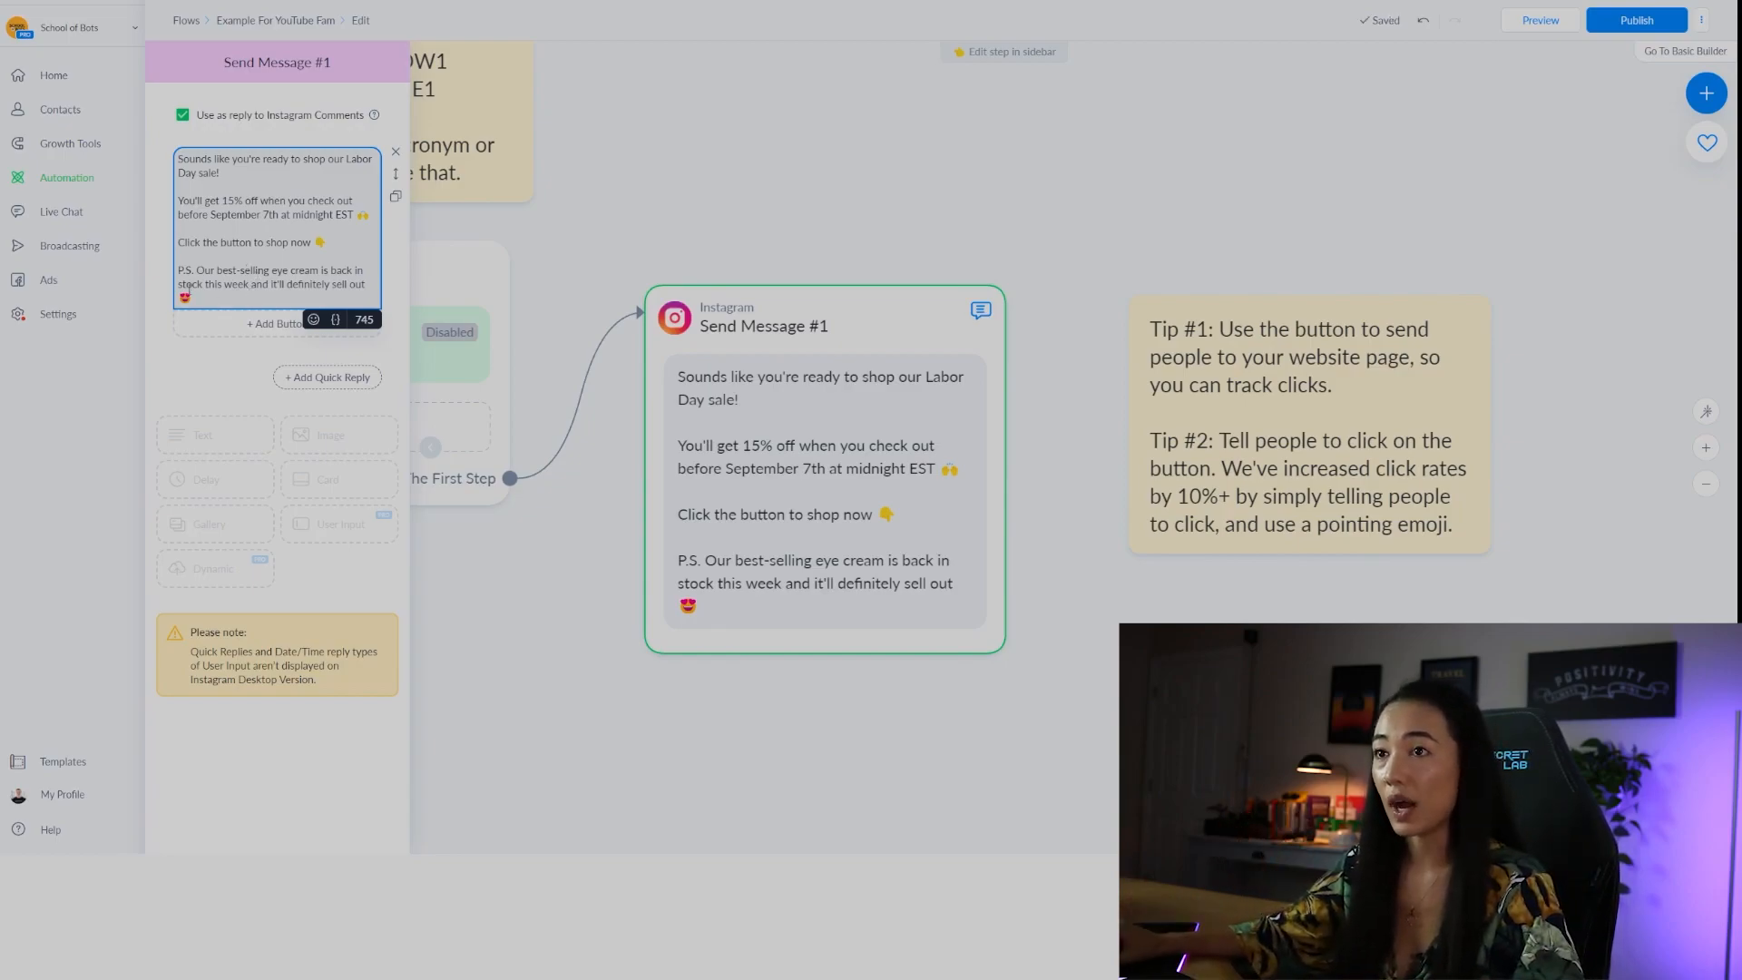
pyautogui.moveTo(179, 271); pyautogui.dragTo(193, 298)
pyautogui.click(696, 188)
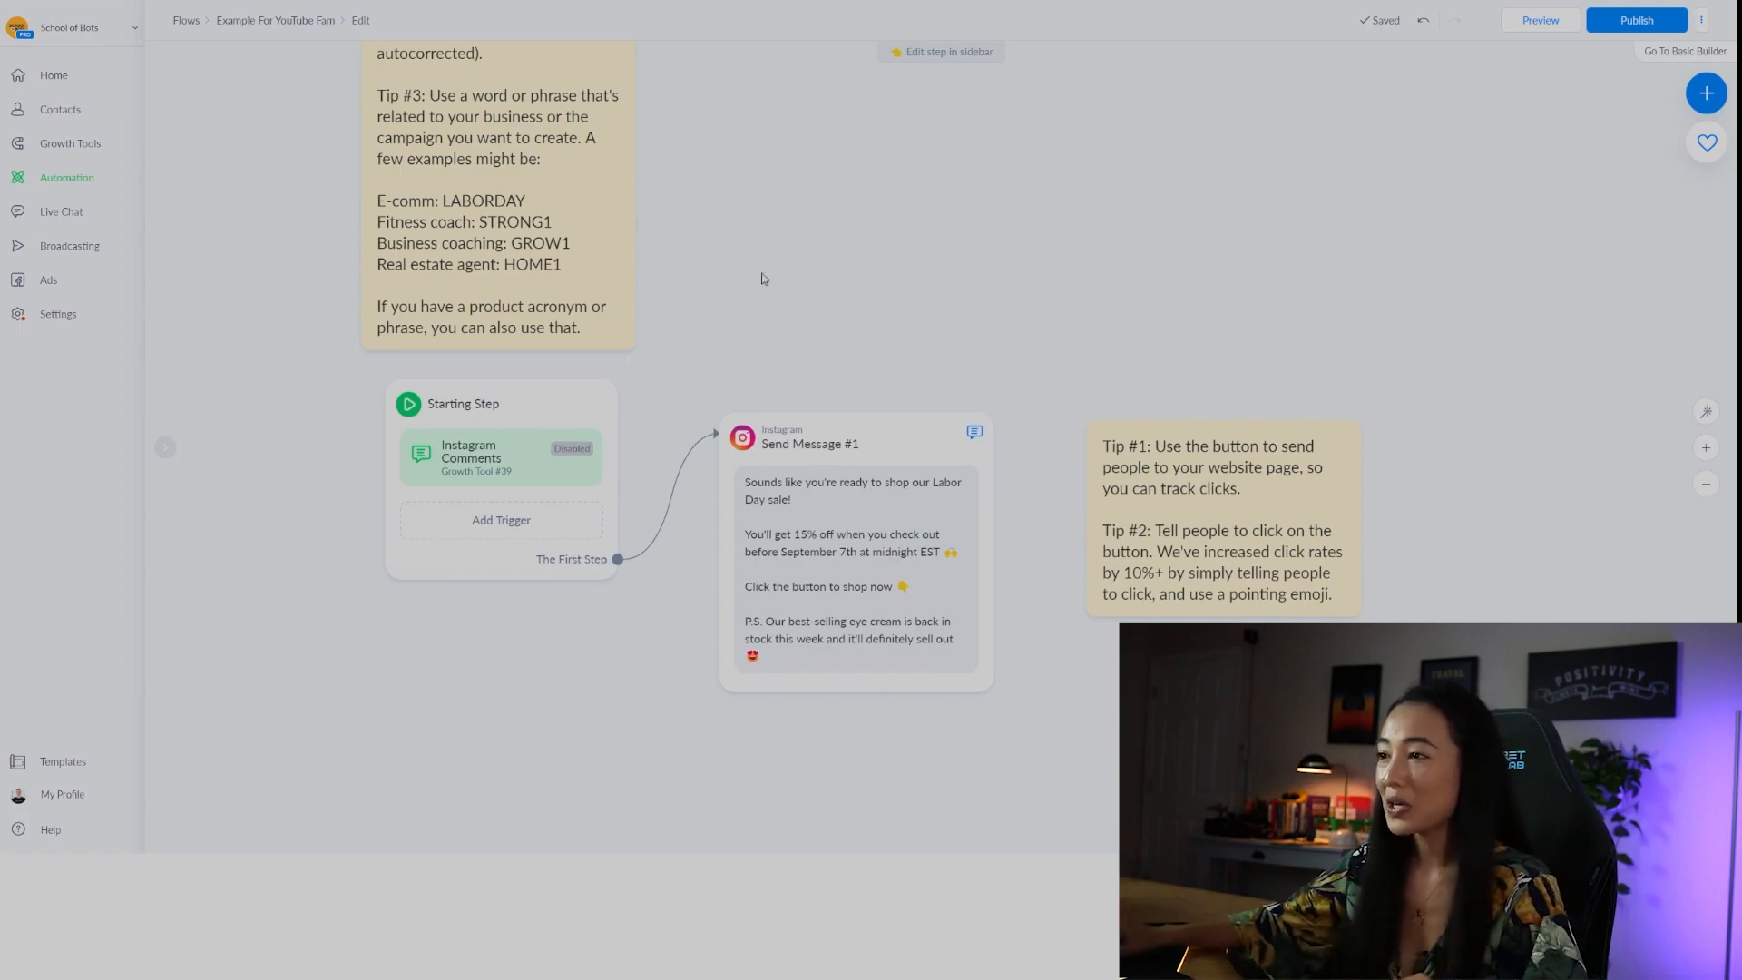
# Step: Add a button titled "👉 Access the Sale!" to the Instagram sale message in Send Message #1
pyautogui.click(763, 516)
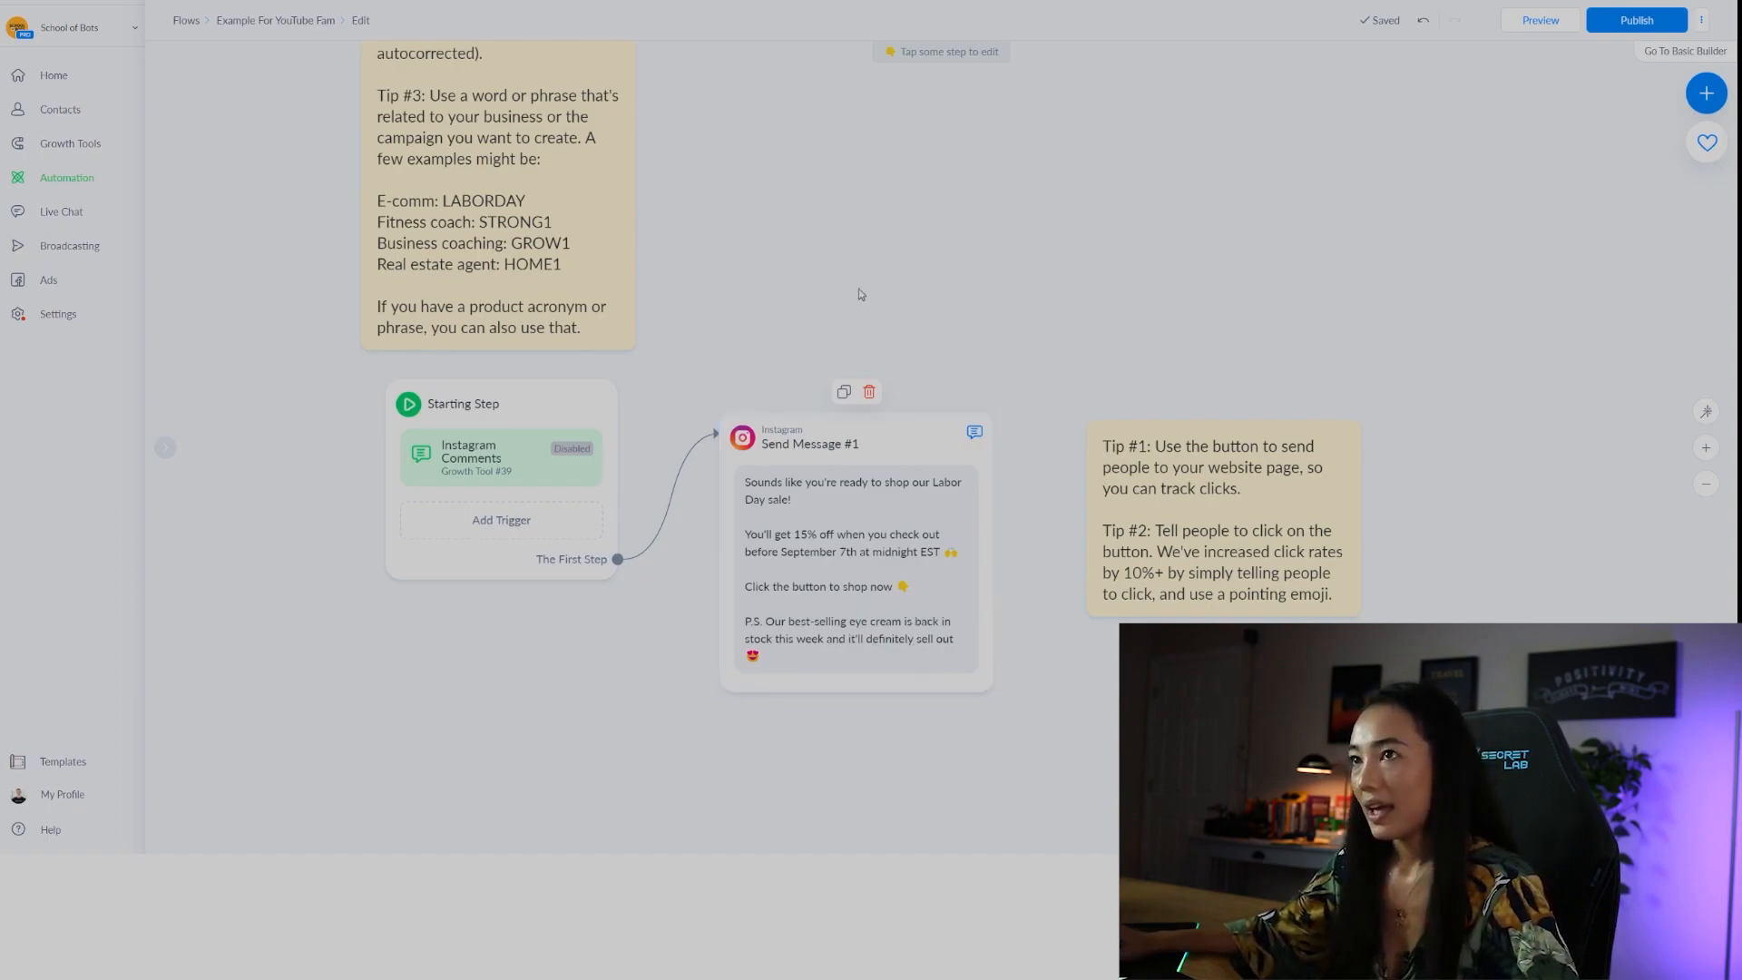
pyautogui.scroll(2, 890, 411)
pyautogui.click(867, 553)
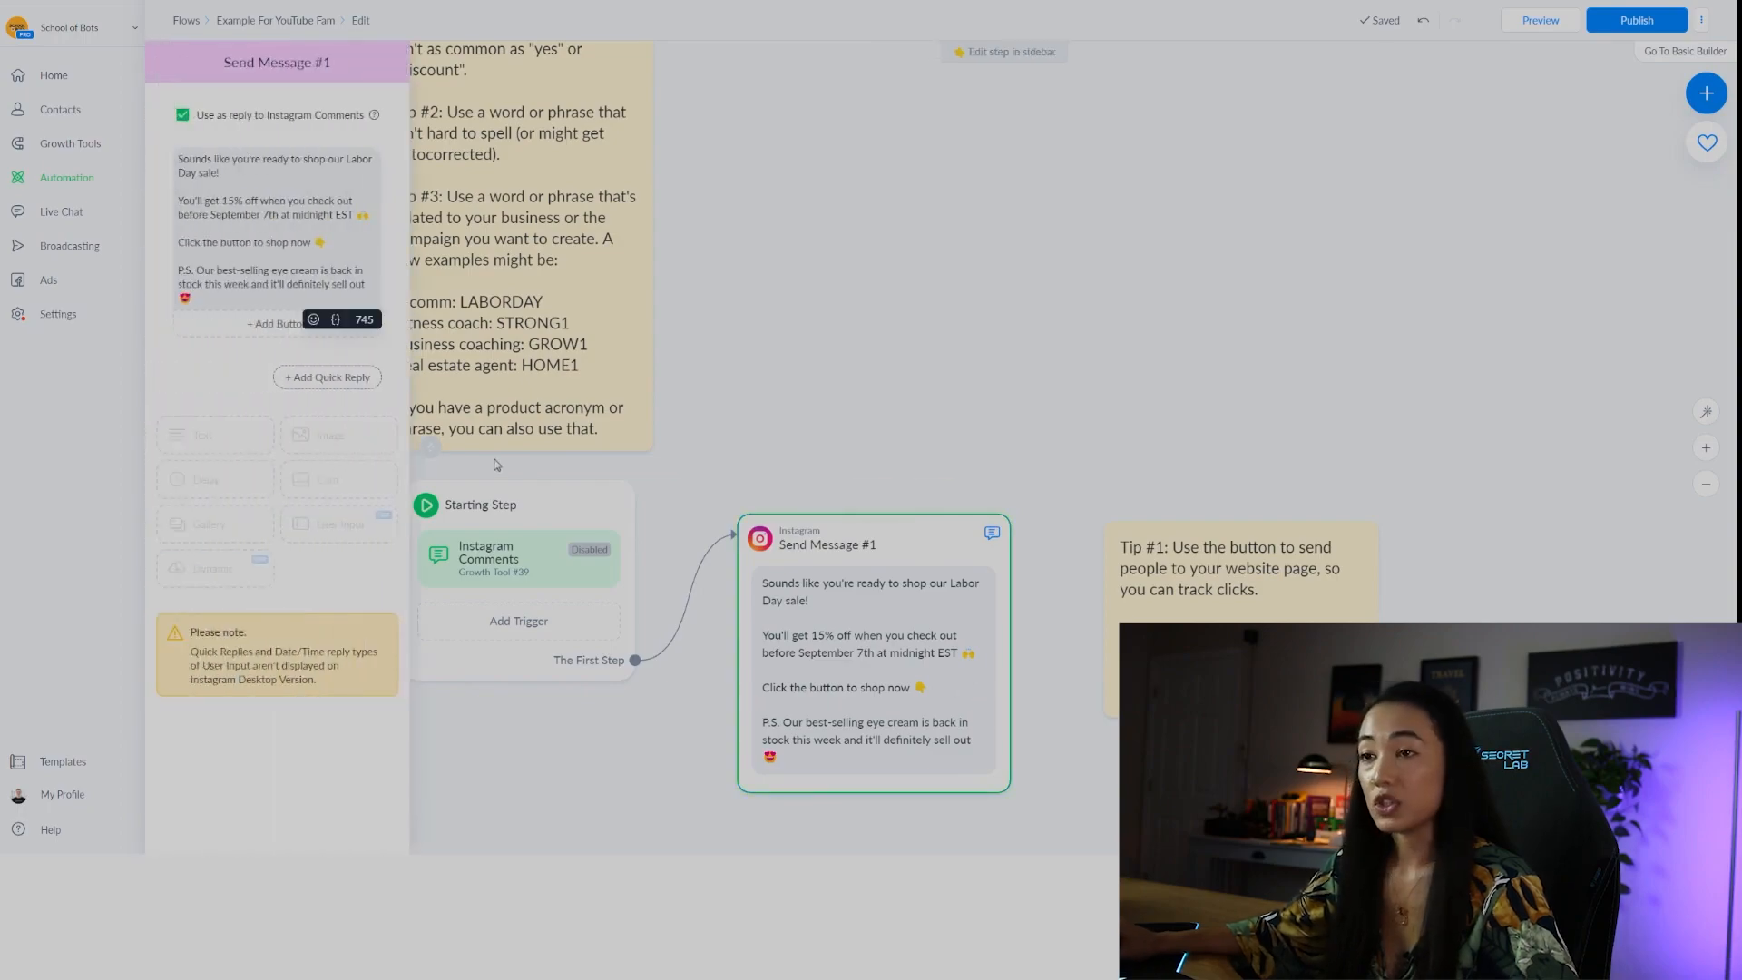
pyautogui.click(272, 334)
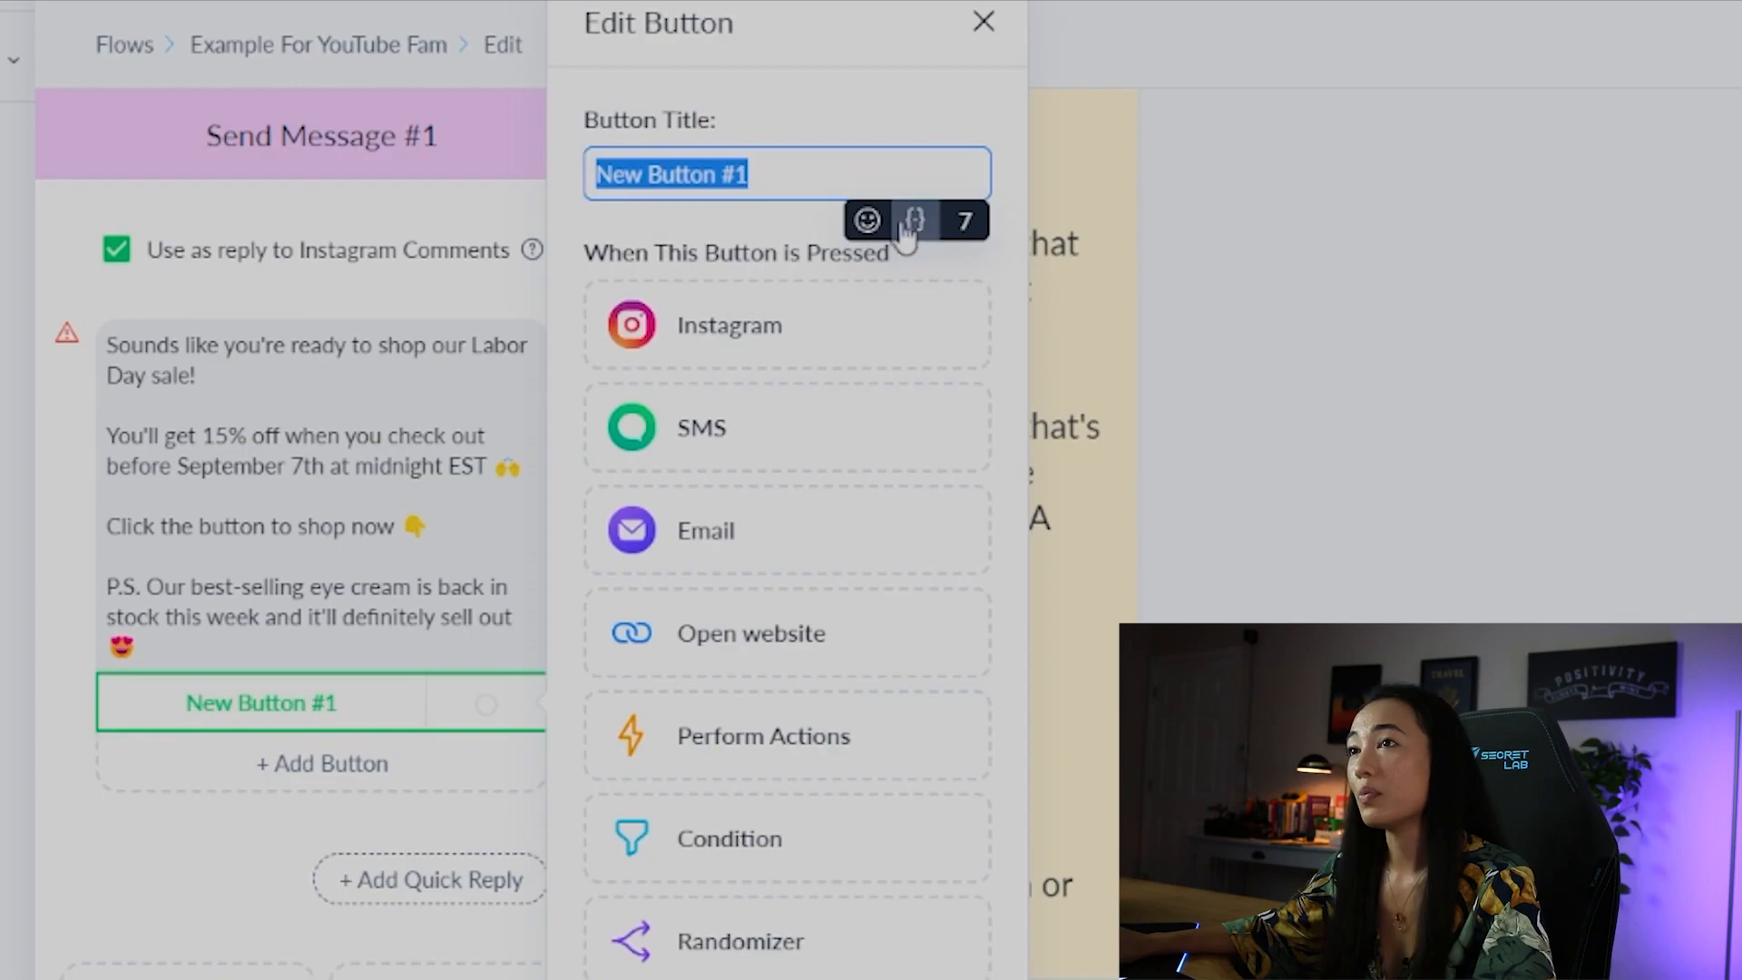
pyautogui.click(867, 222)
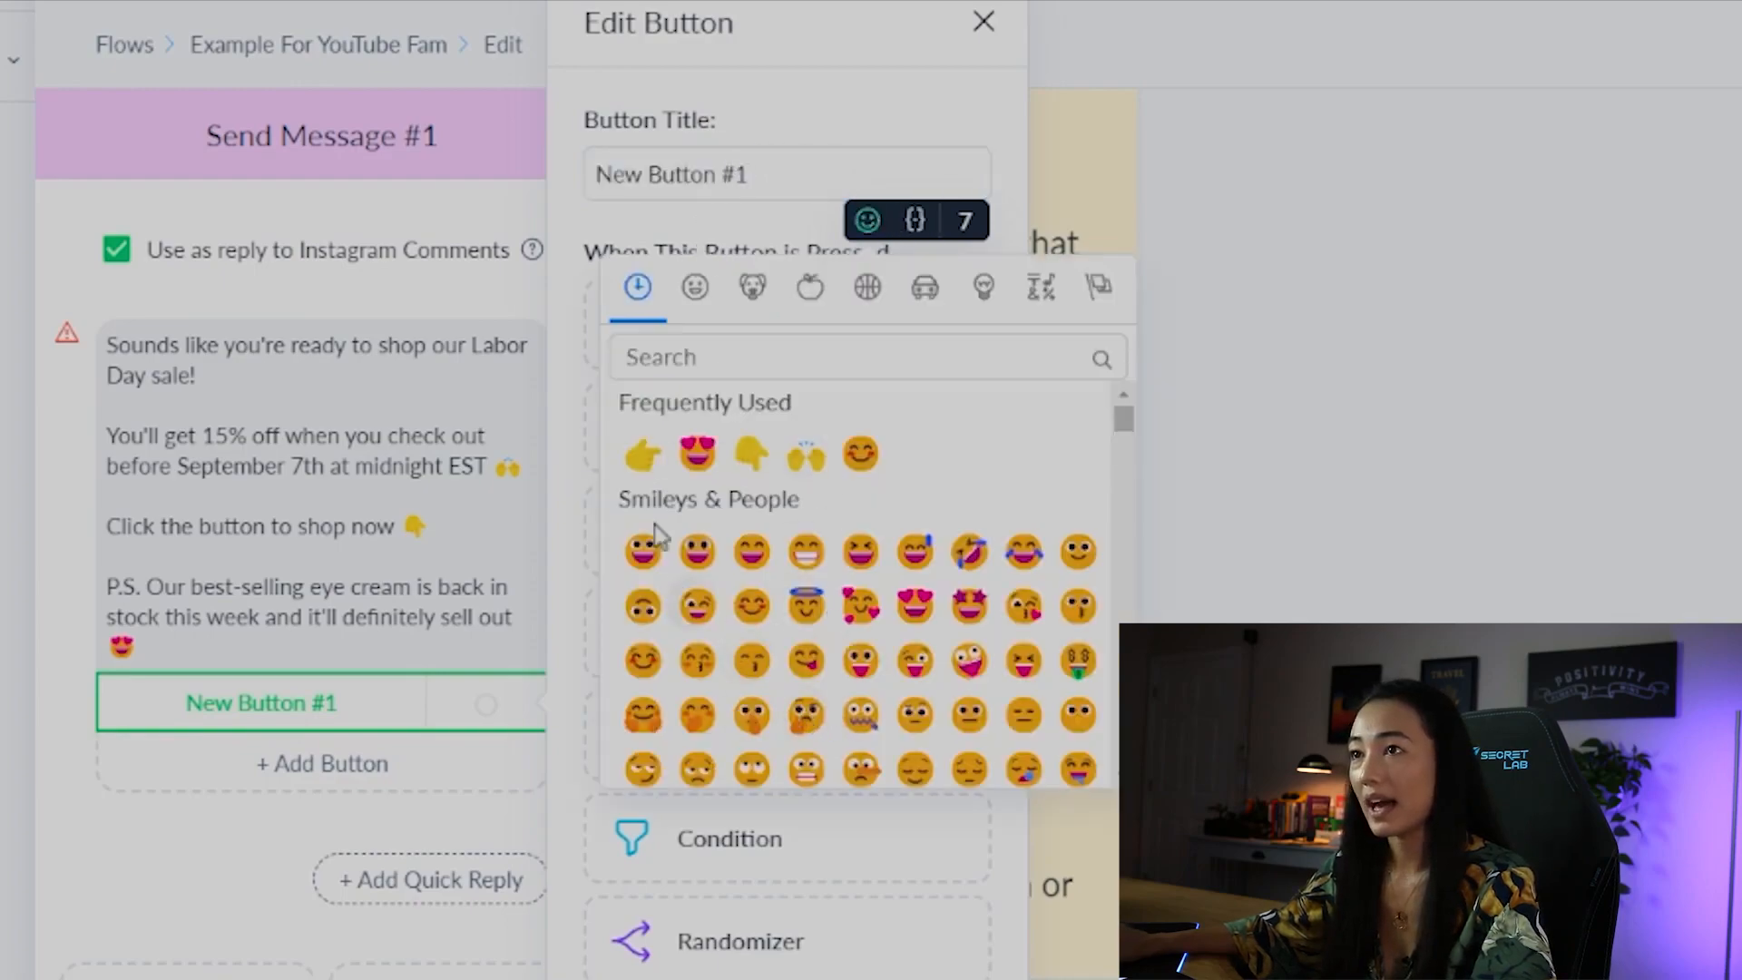
pyautogui.click(643, 454)
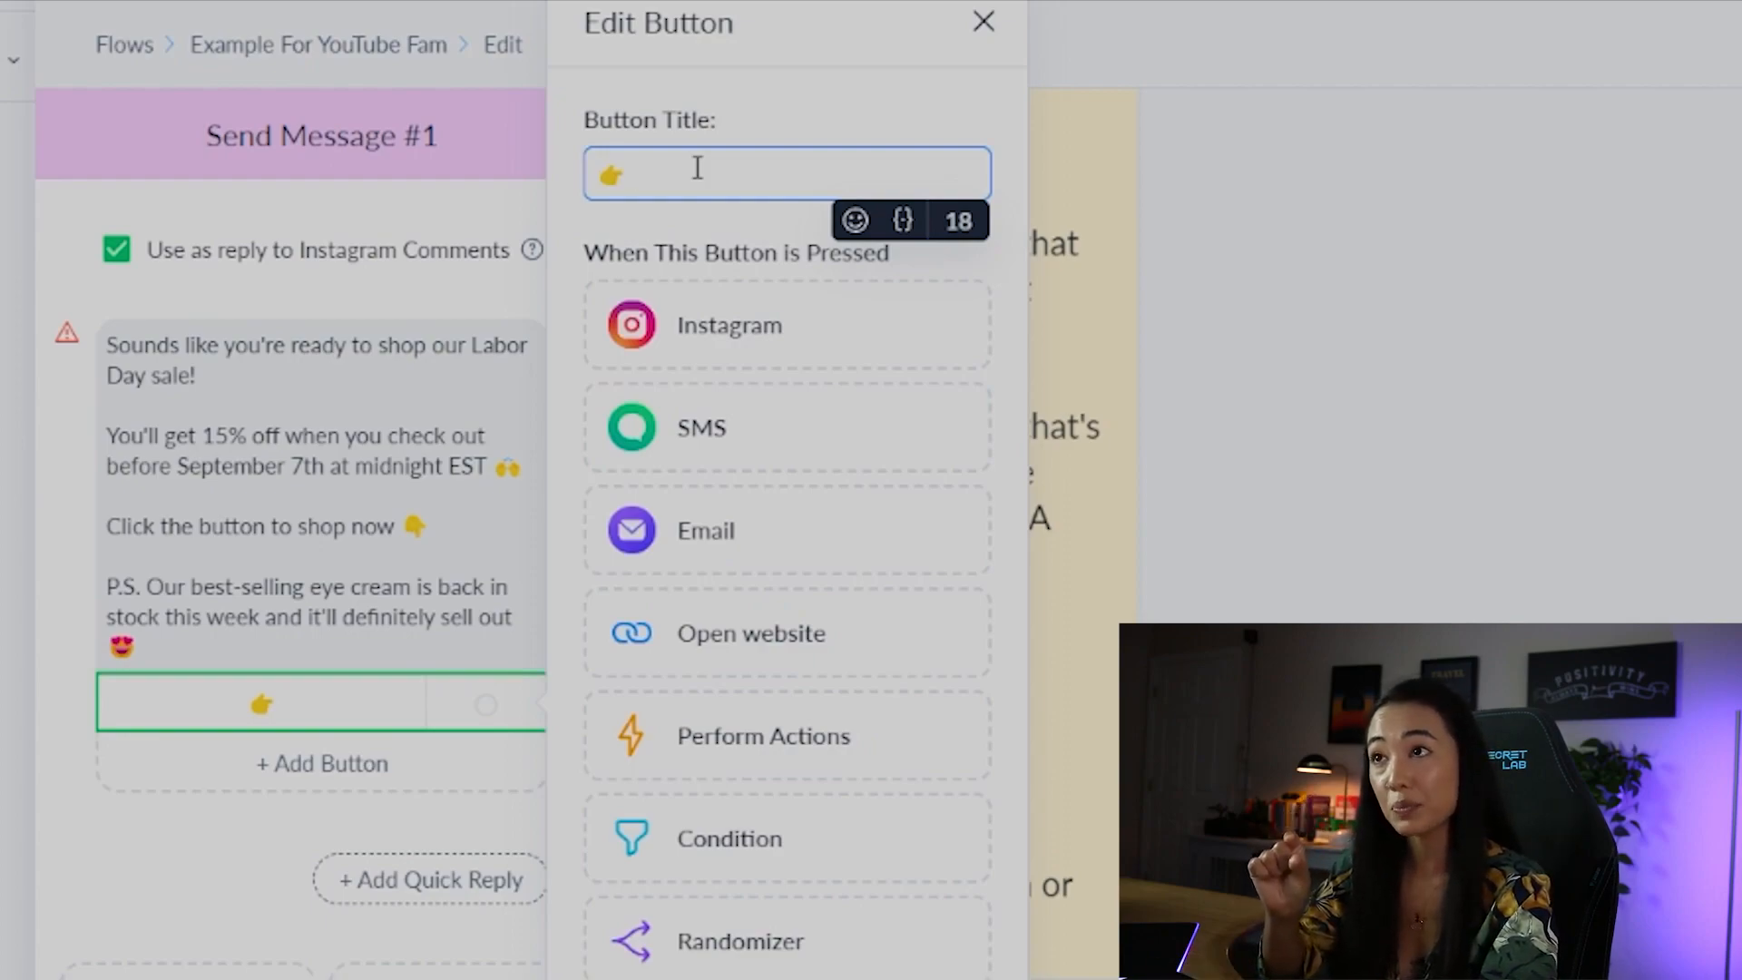
pyautogui.write('Access')
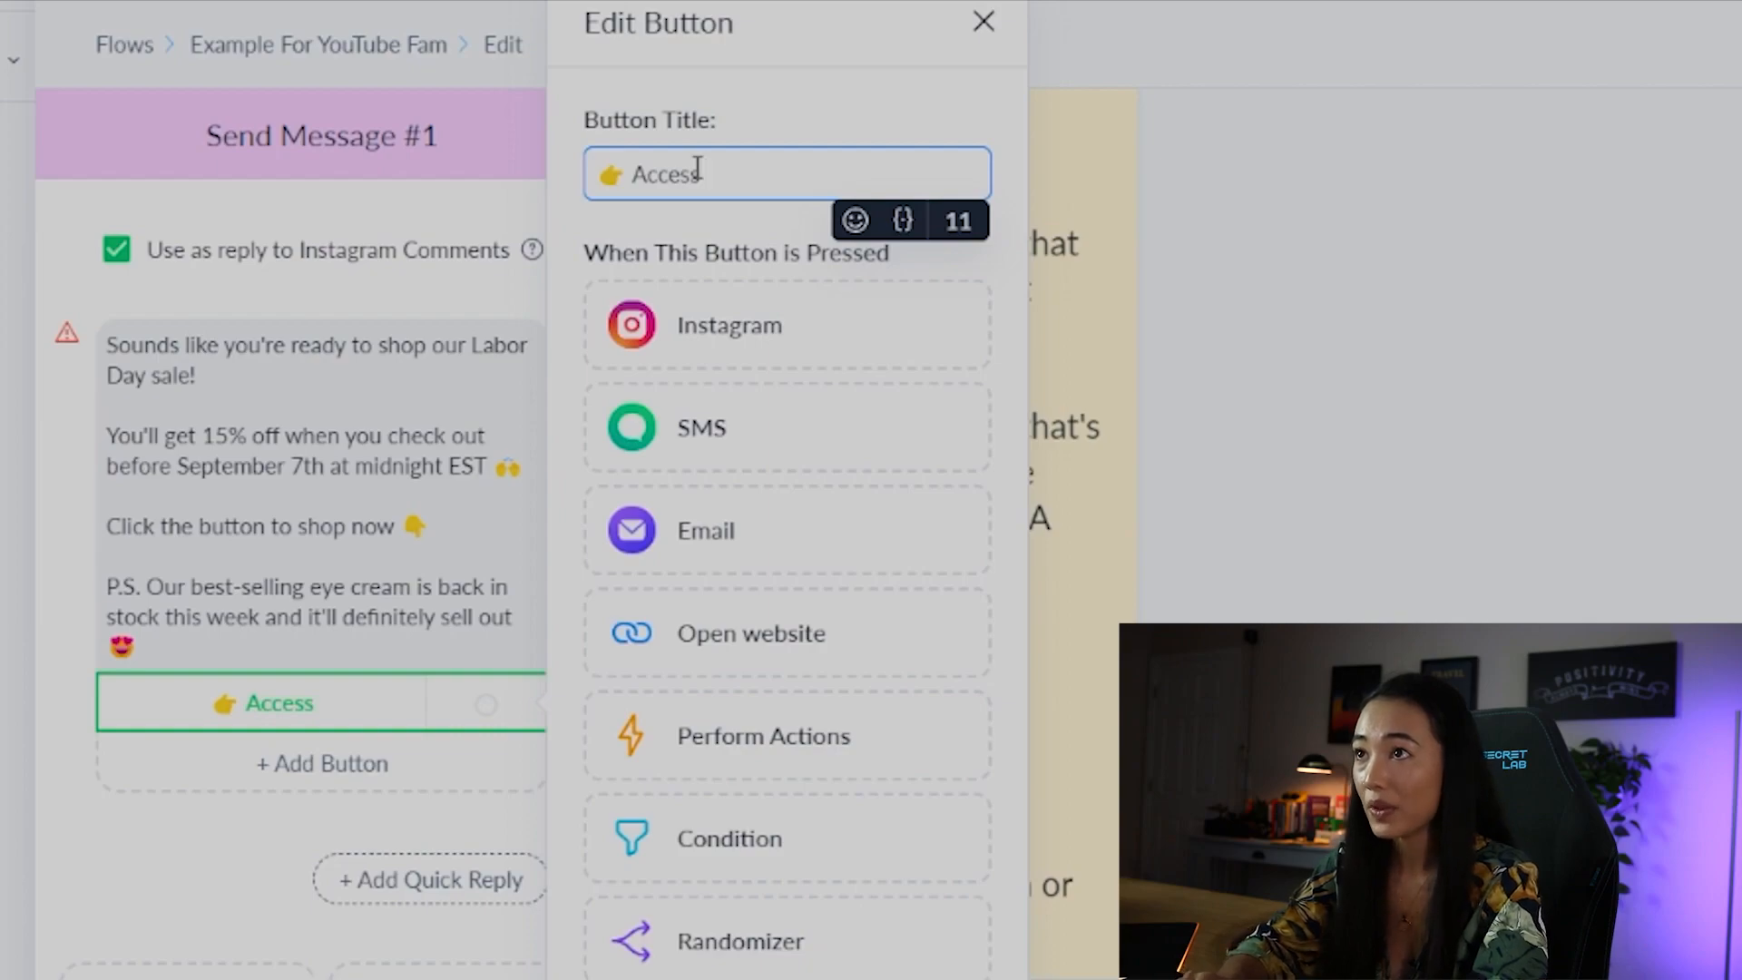
pyautogui.write('the Sale!')
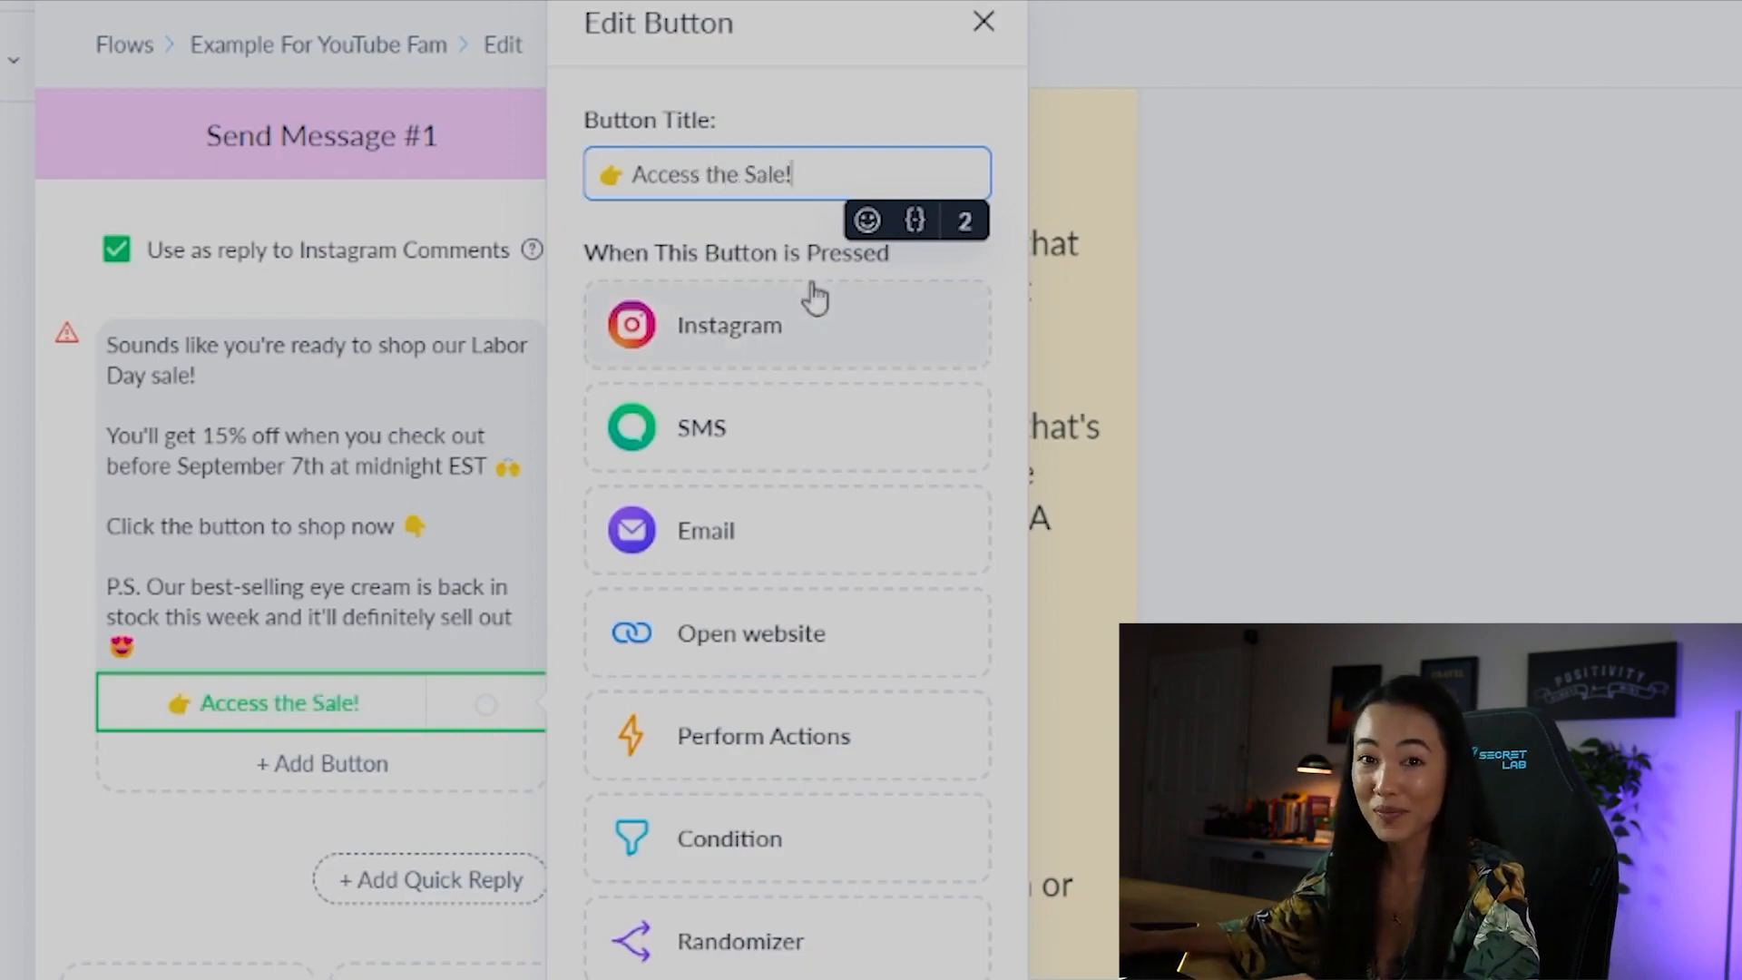
pyautogui.click(720, 635)
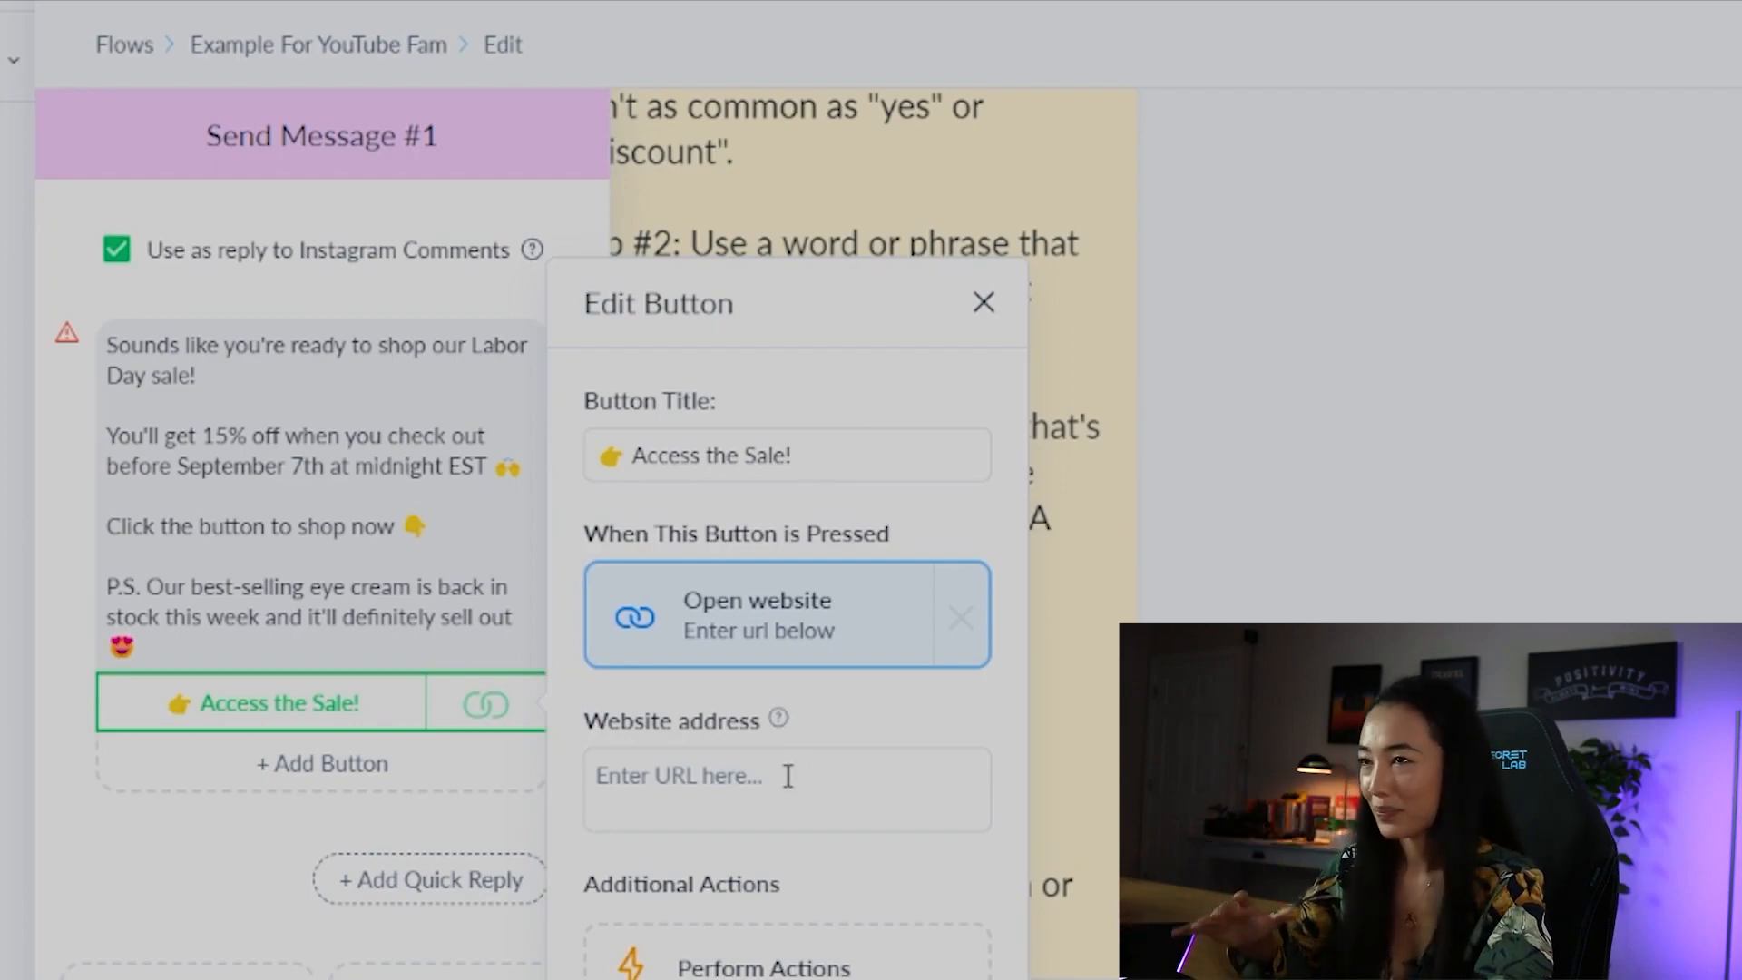
pyautogui.click(659, 790)
pyautogui.write('https://shopify.c')
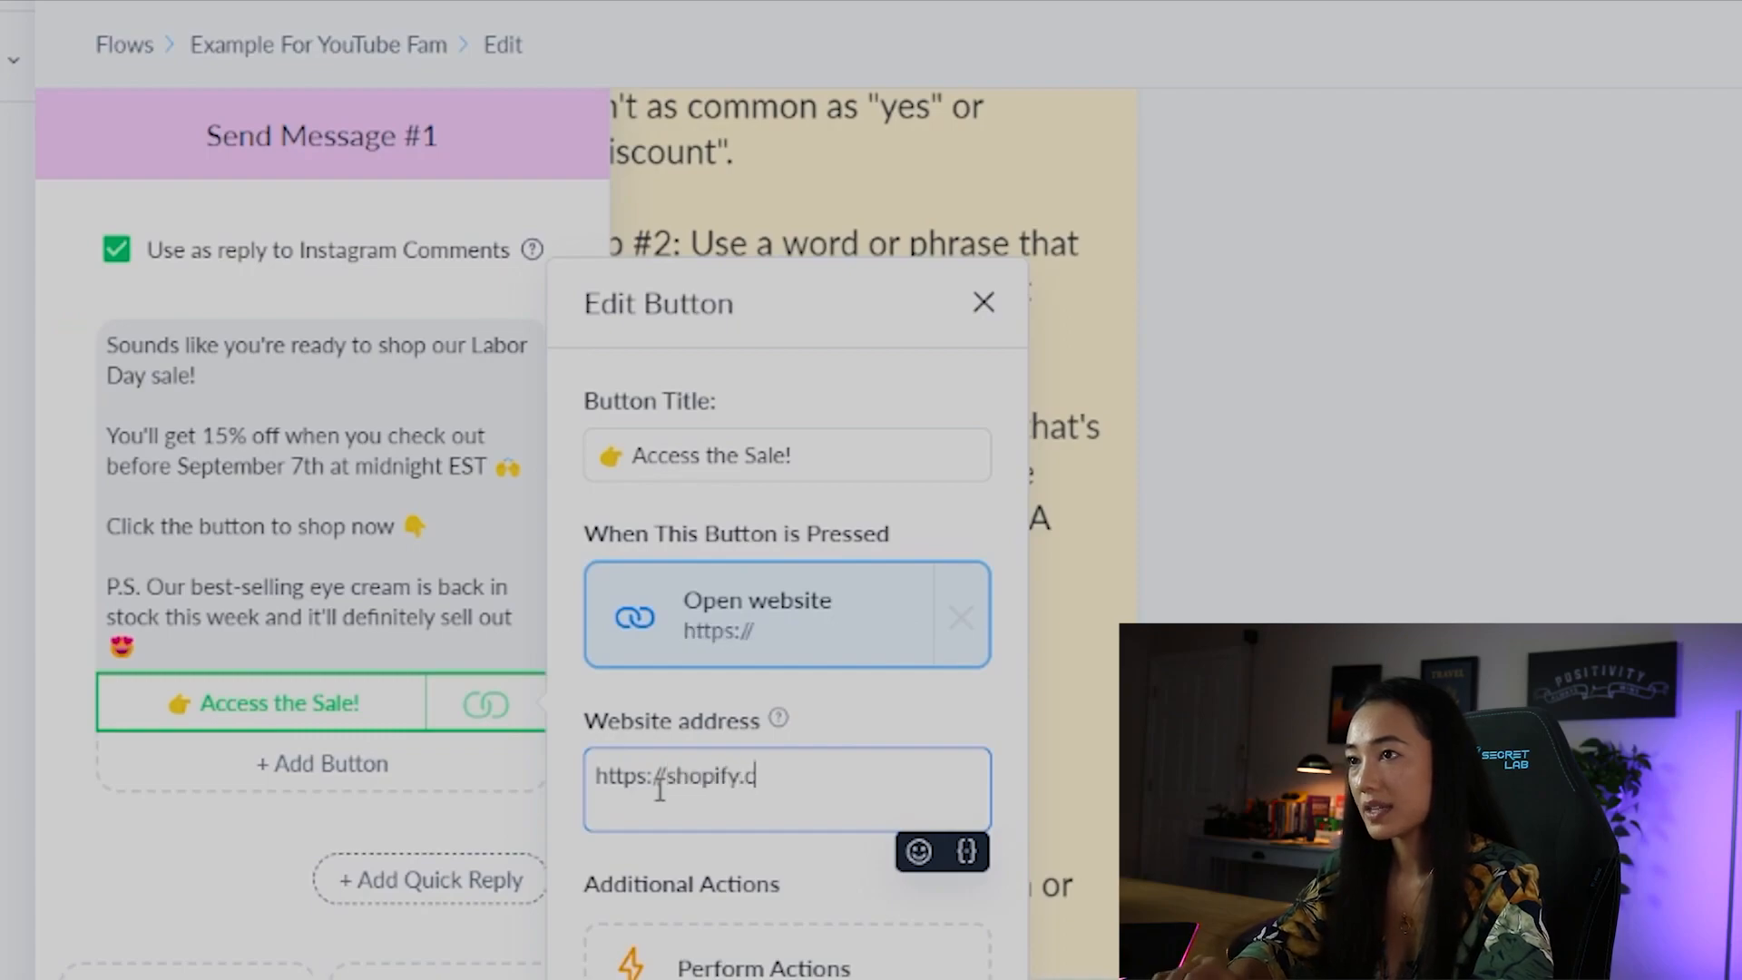
pyautogui.write('om')
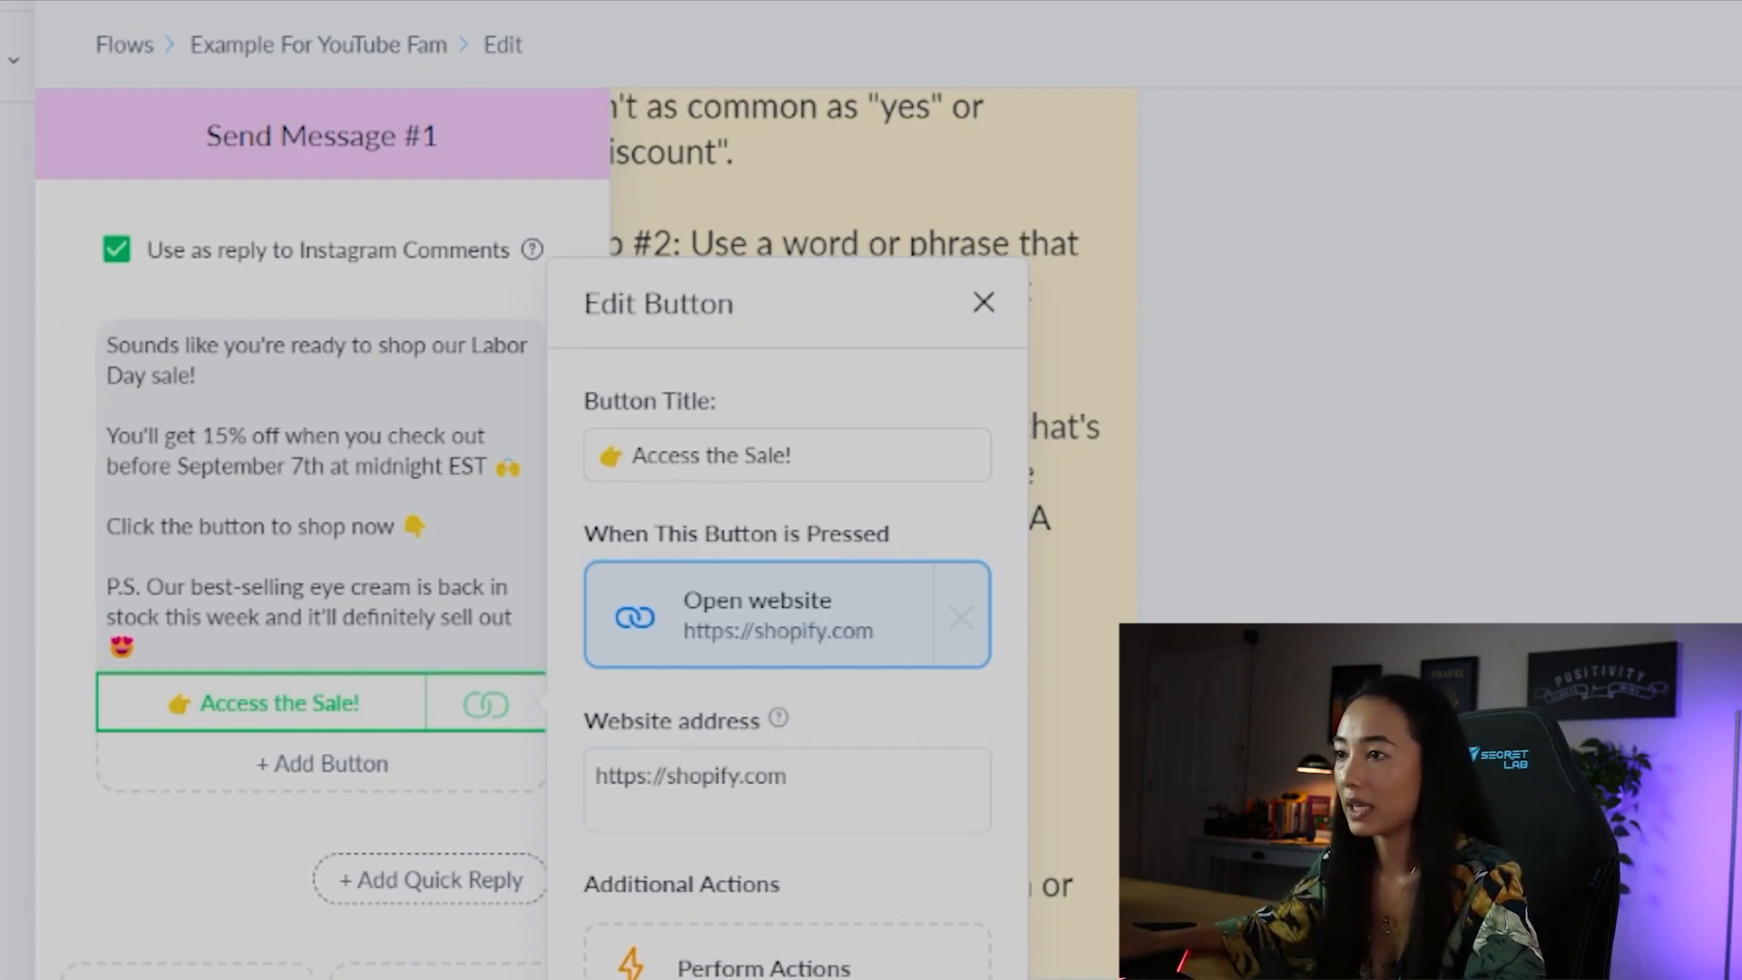
pyautogui.click(1289, 926)
pyautogui.moveTo(1289, 926); pyautogui.dragTo(1431, 643)
pyautogui.click(1431, 642)
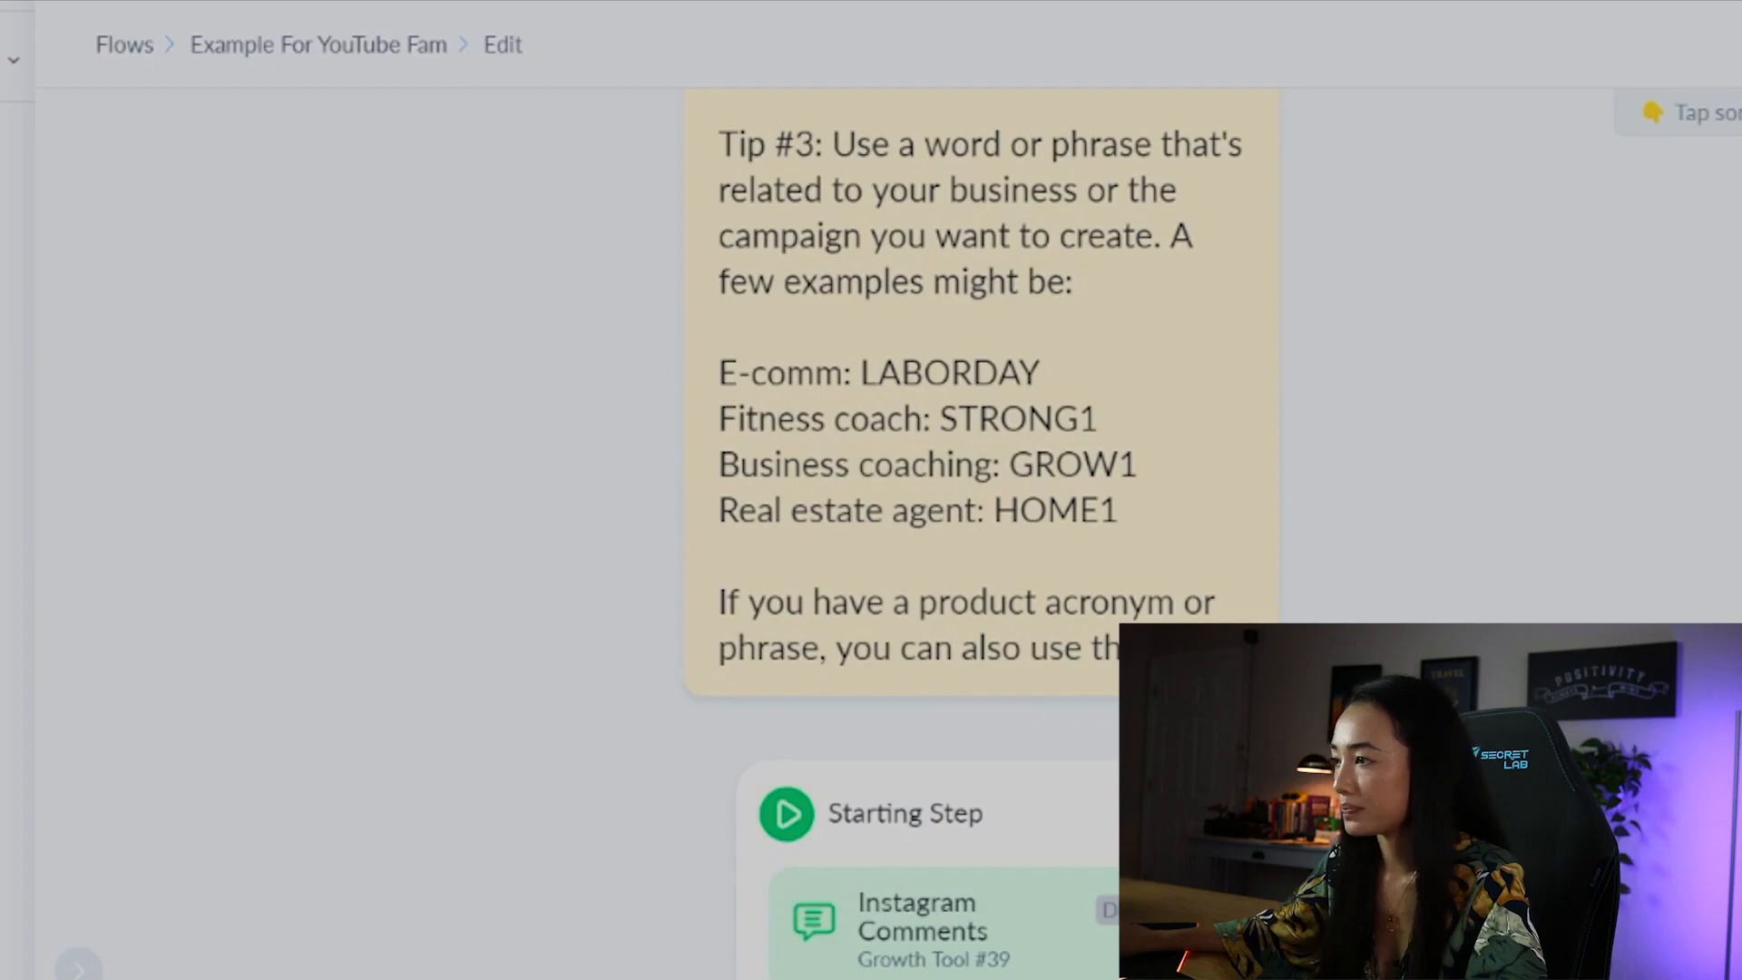
# Step: Publish the flow and activate the Starting Step's Instagram Comments trigger
pyautogui.moveTo(1244, 675); pyautogui.dragTo(1113, 669)
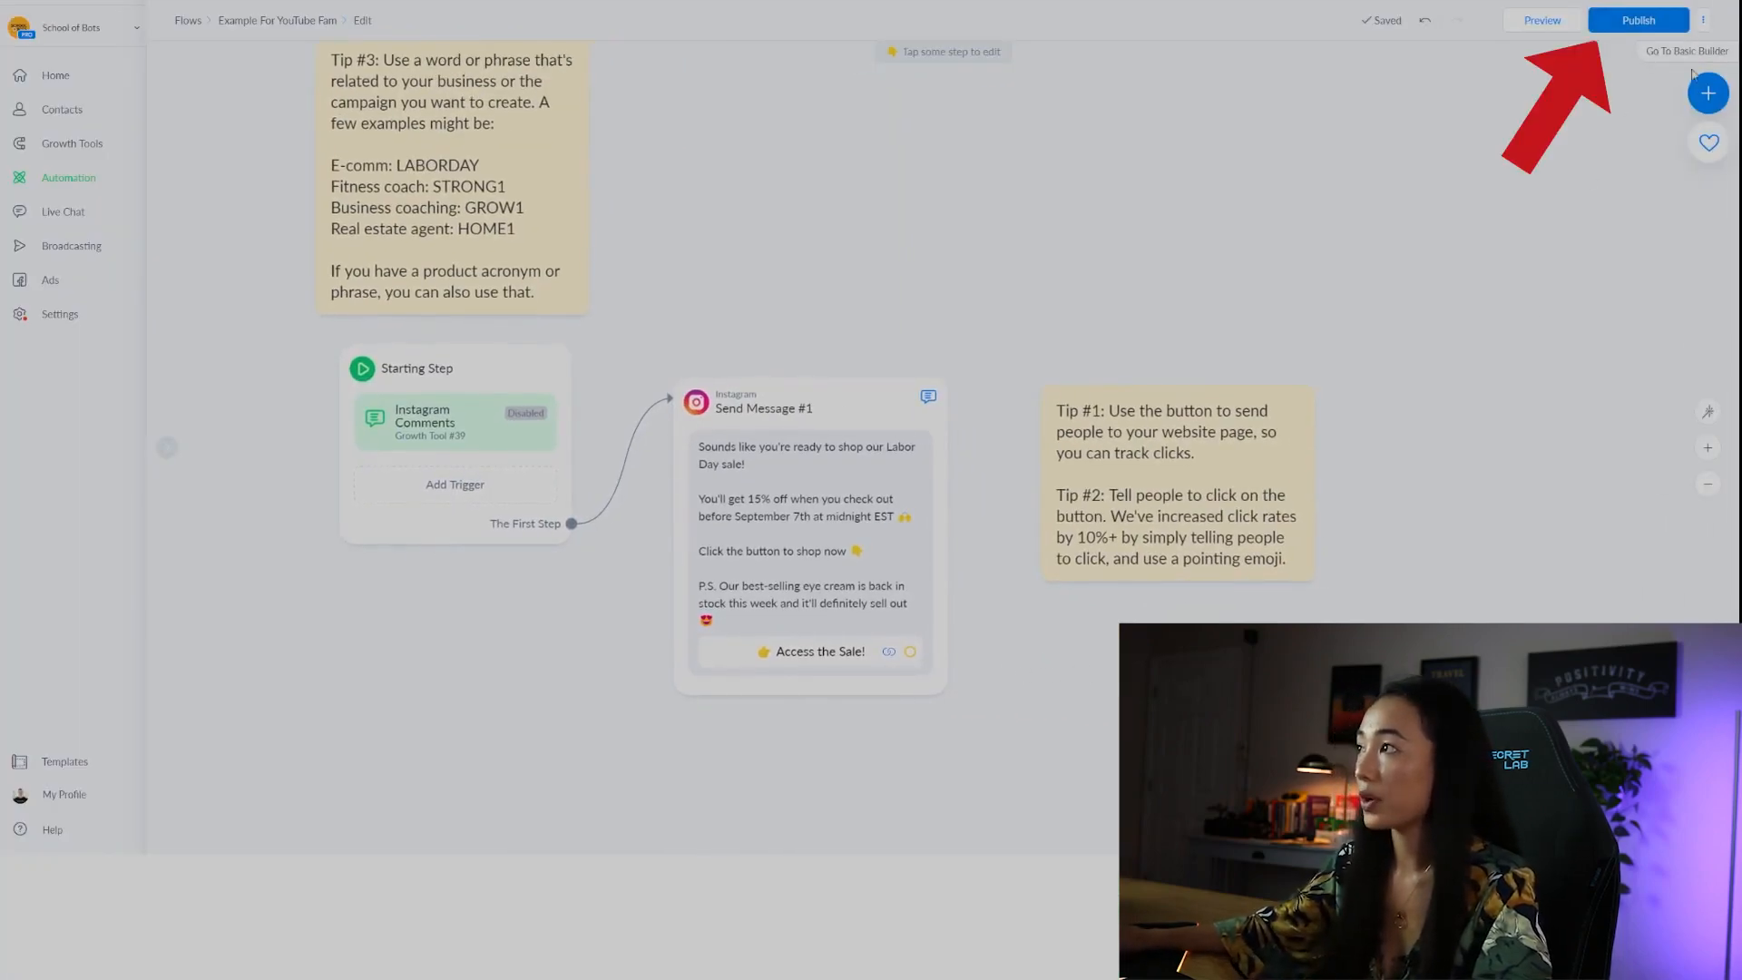
pyautogui.click(1625, 18)
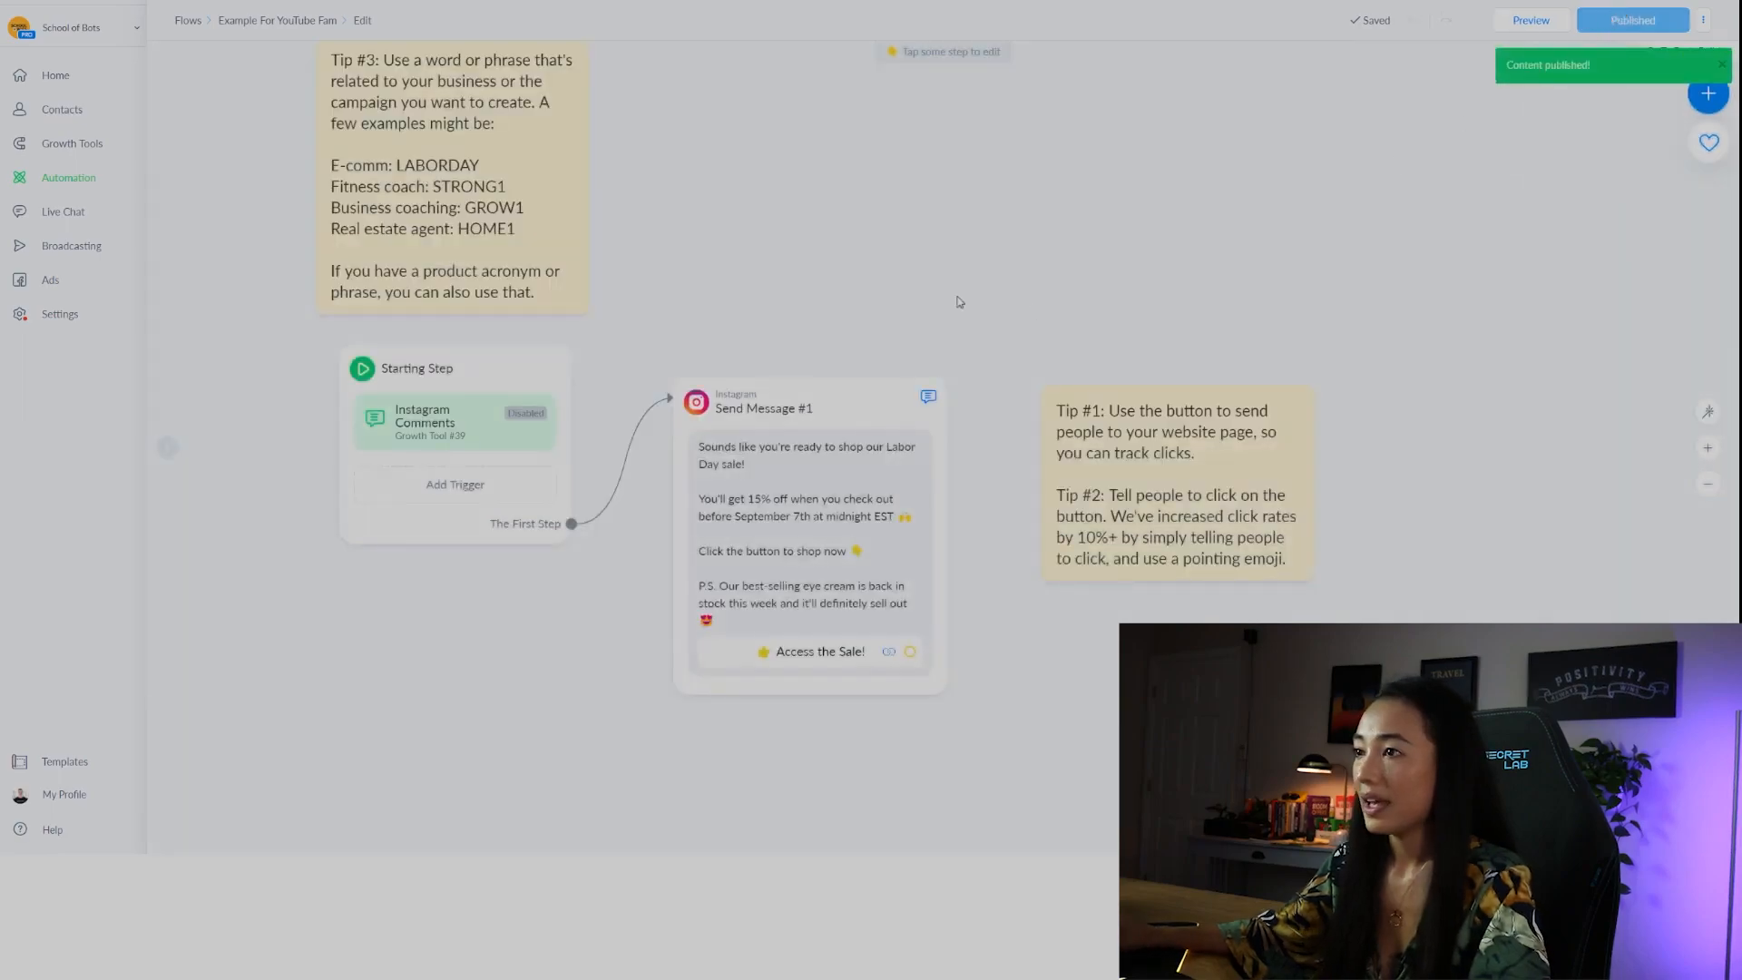
pyautogui.click(498, 414)
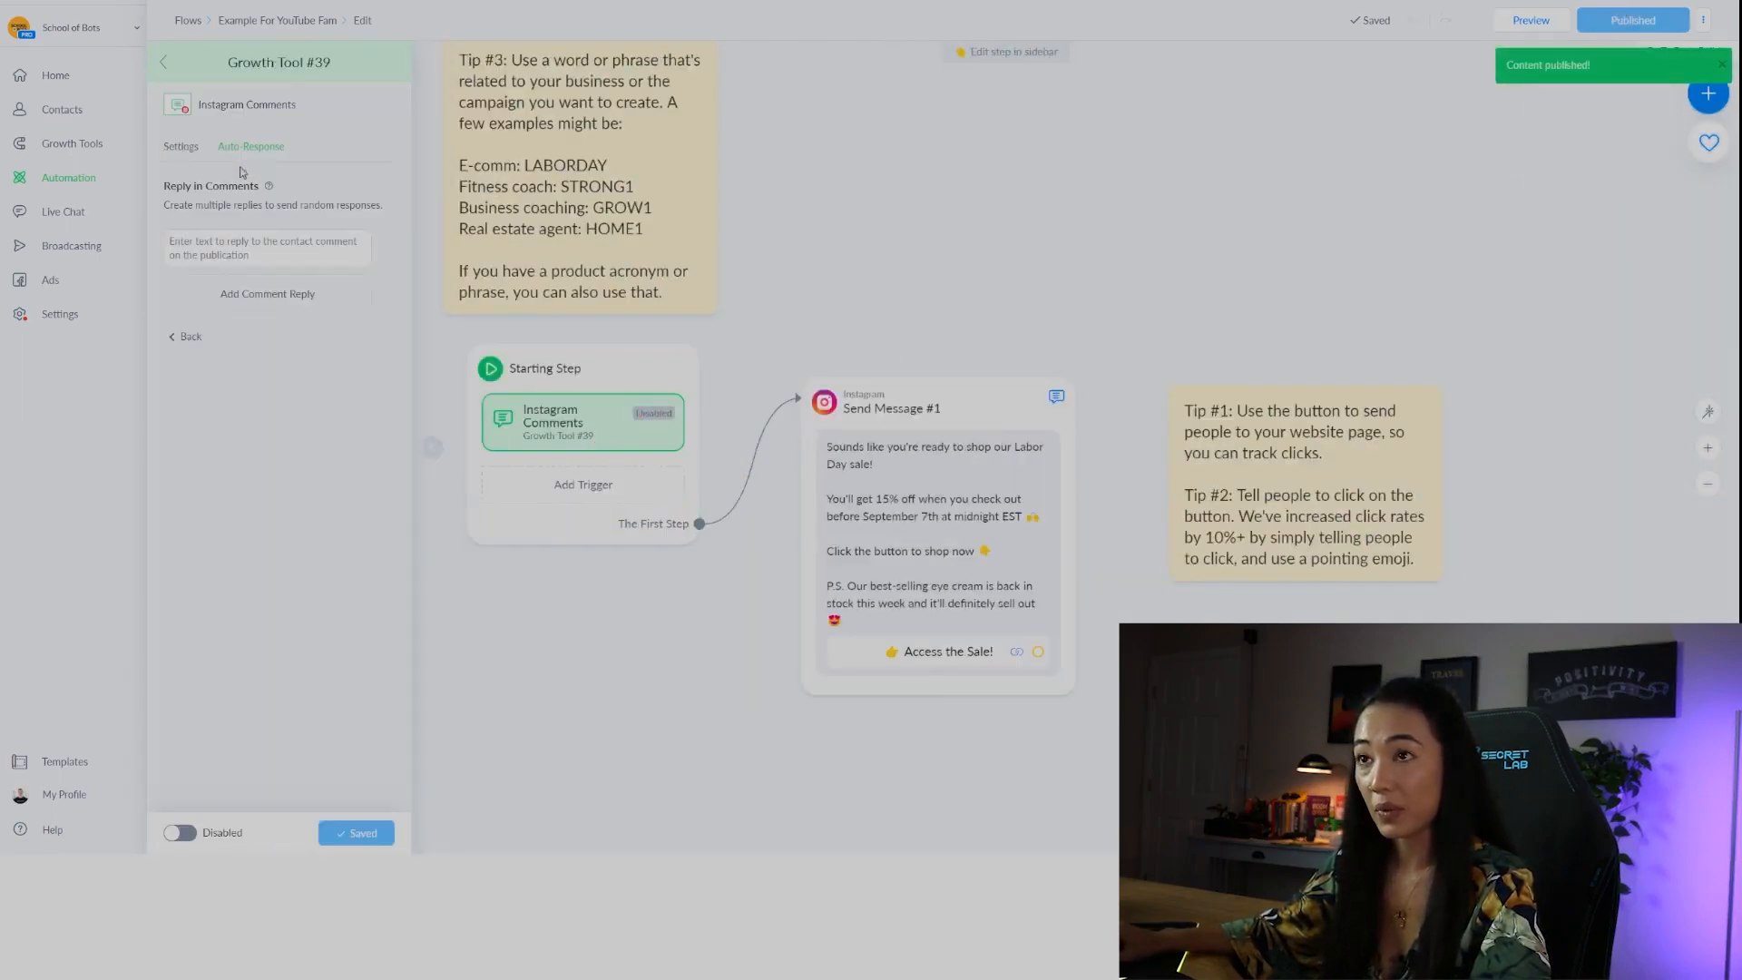
pyautogui.click(181, 147)
pyautogui.click(177, 834)
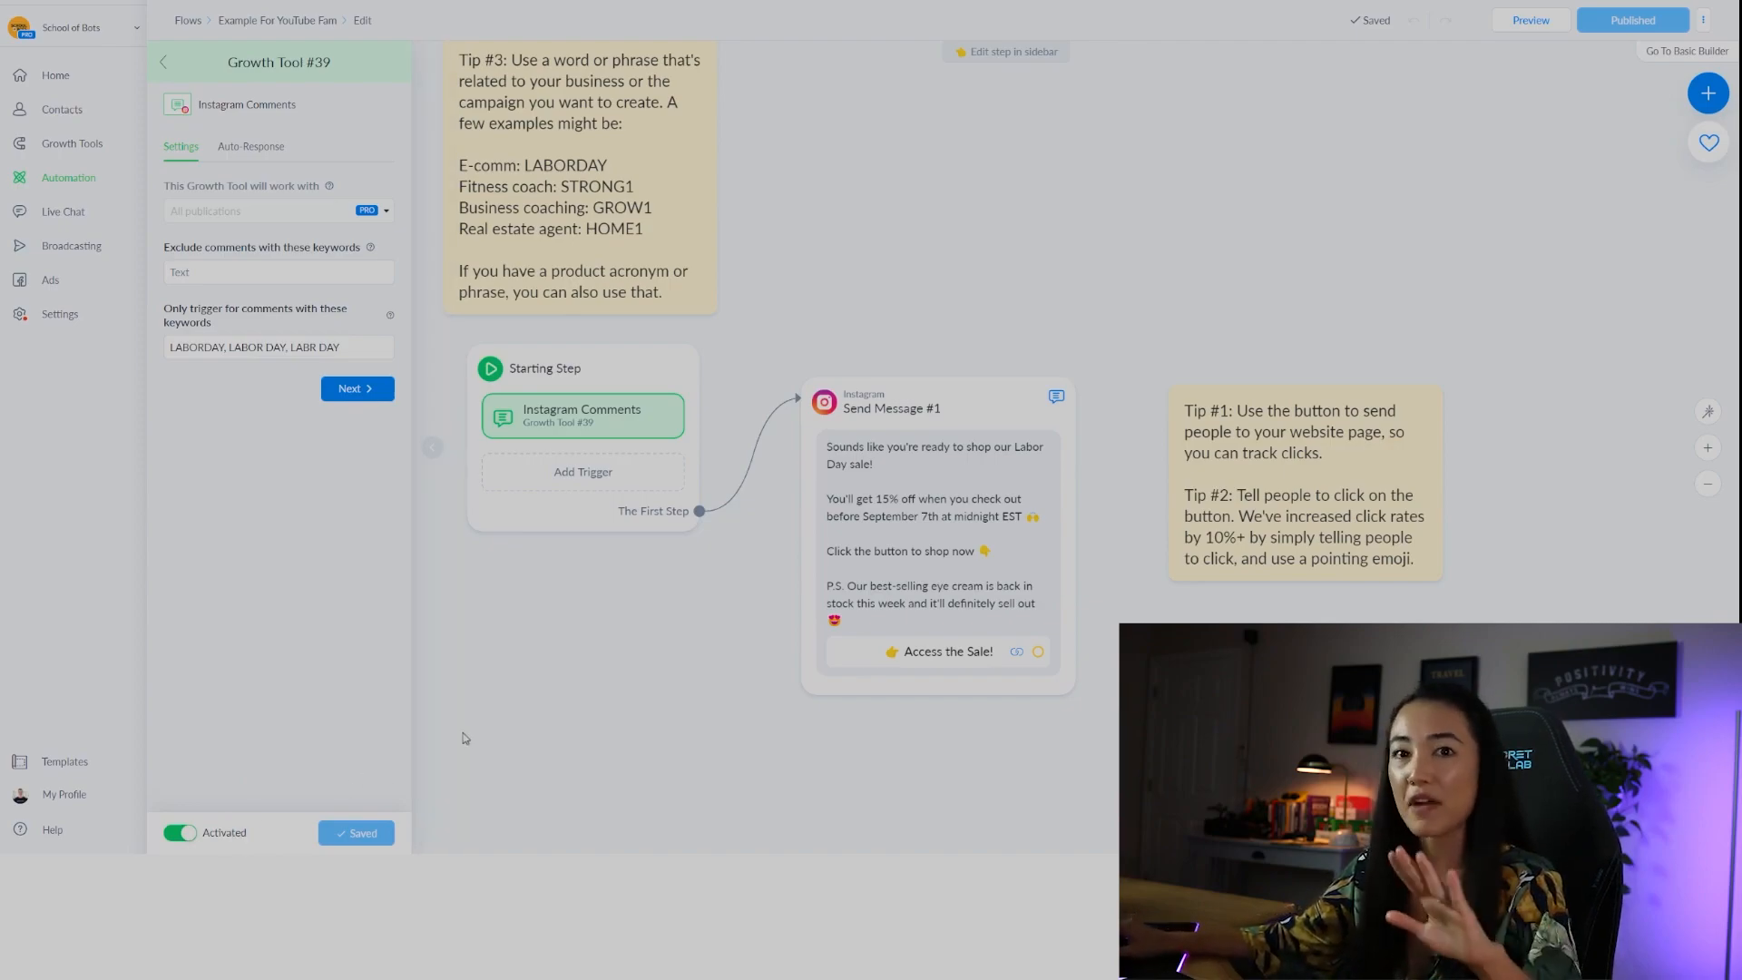
pyautogui.click(515, 699)
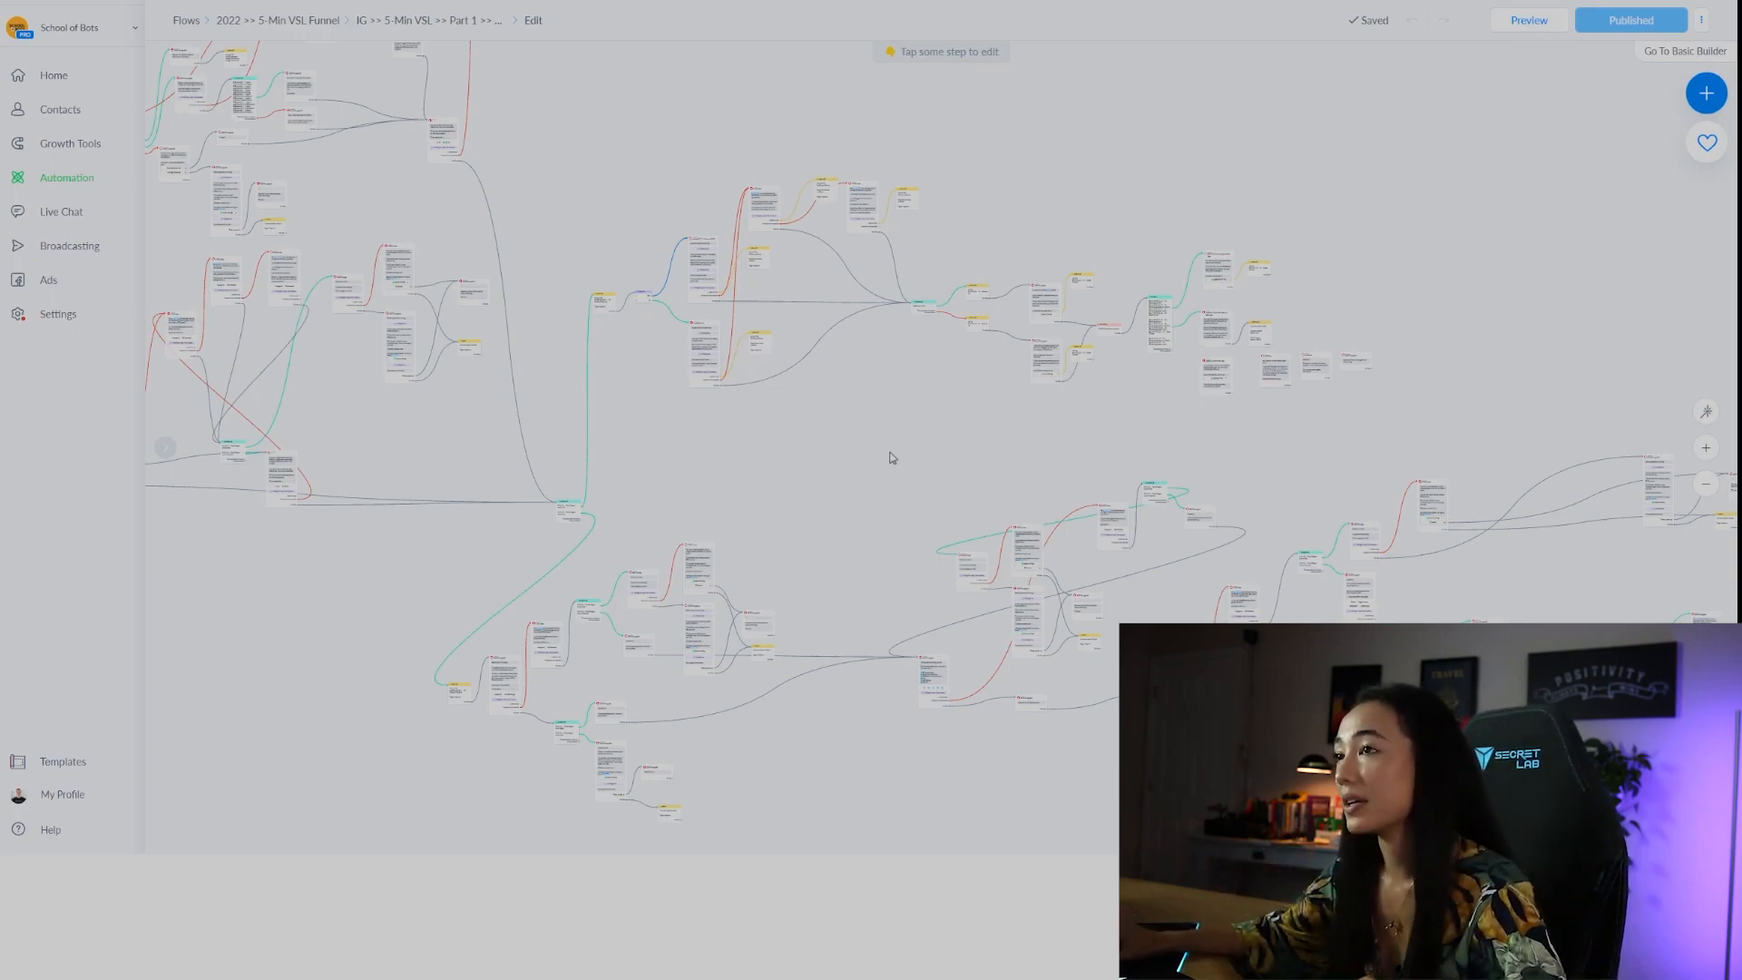
# Step: Examine the branching message, condition and action steps across the large IG 5-Min VSL Part 1 flow
pyautogui.moveTo(937, 478); pyautogui.dragTo(762, 378)
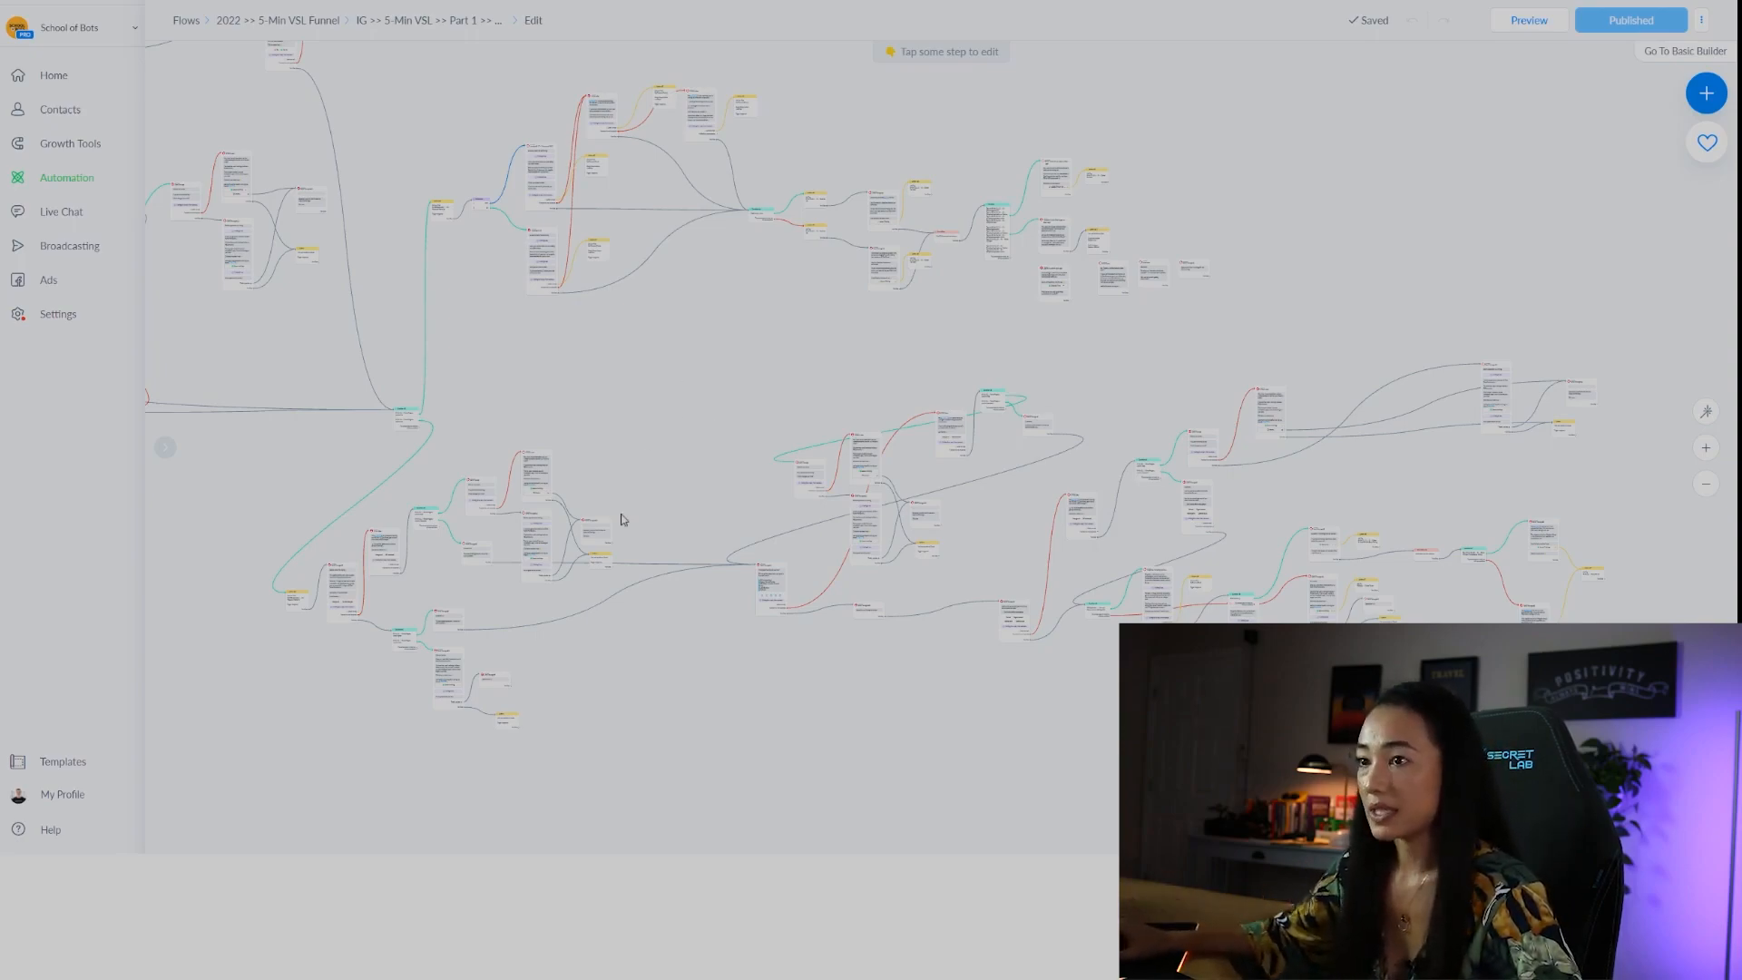
pyautogui.scroll(5, 436, 587)
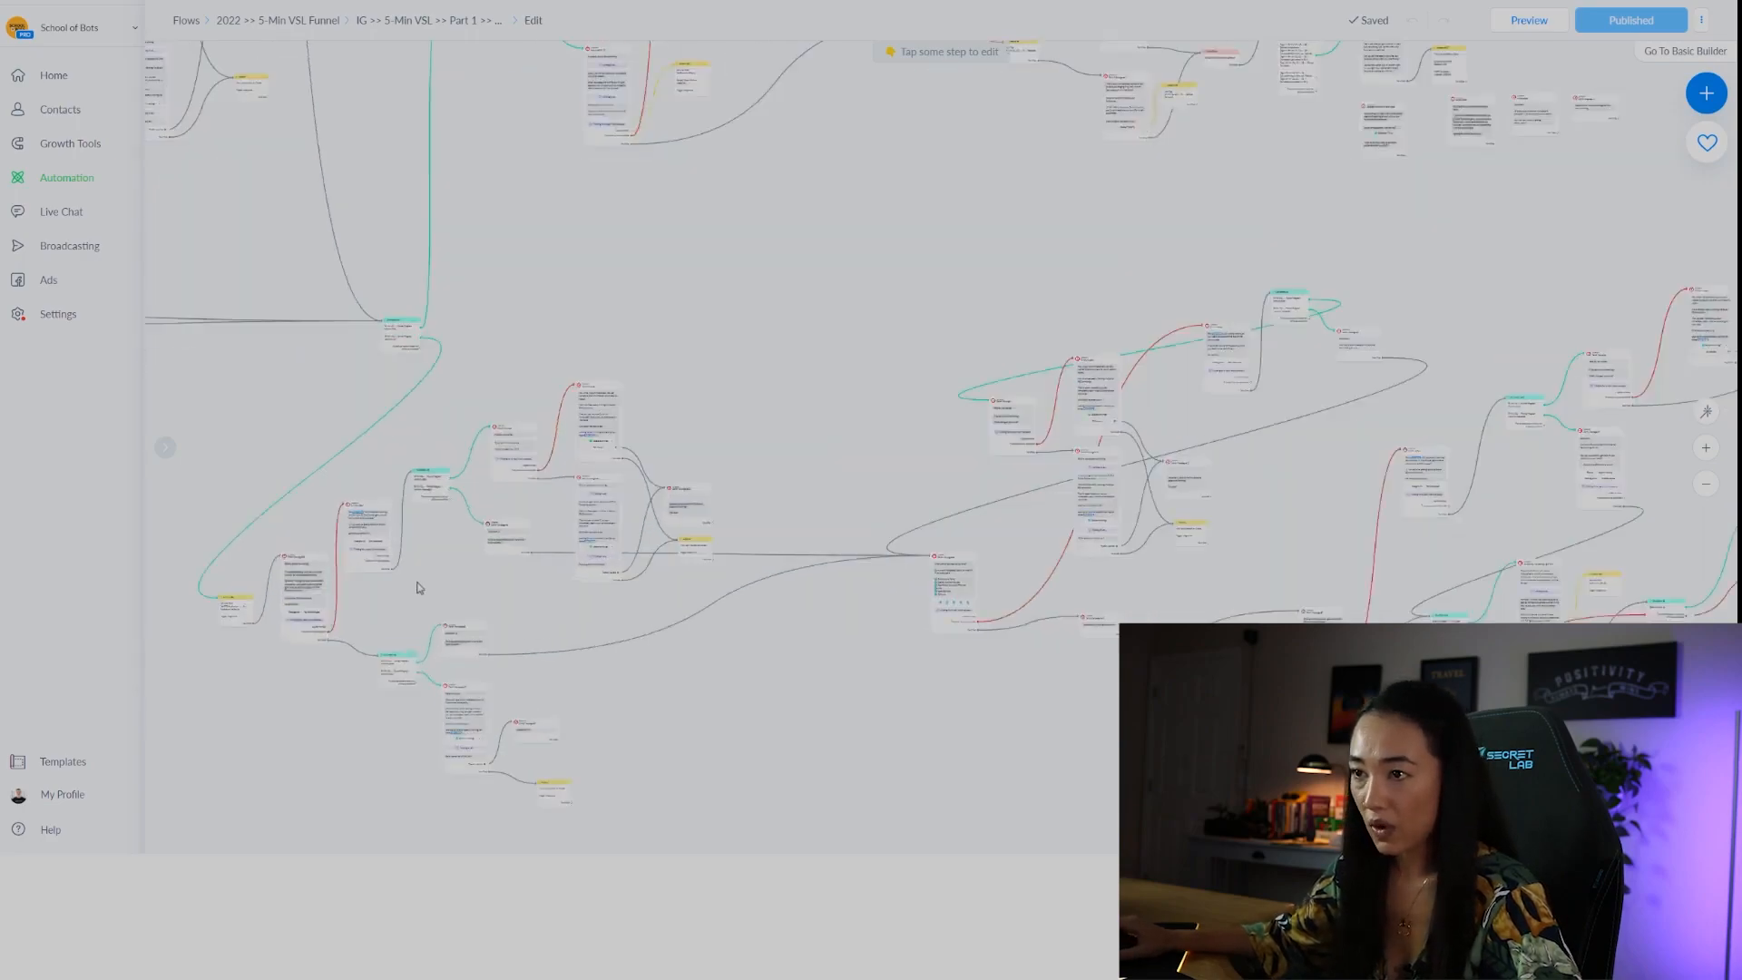
pyautogui.scroll(3, 358, 505)
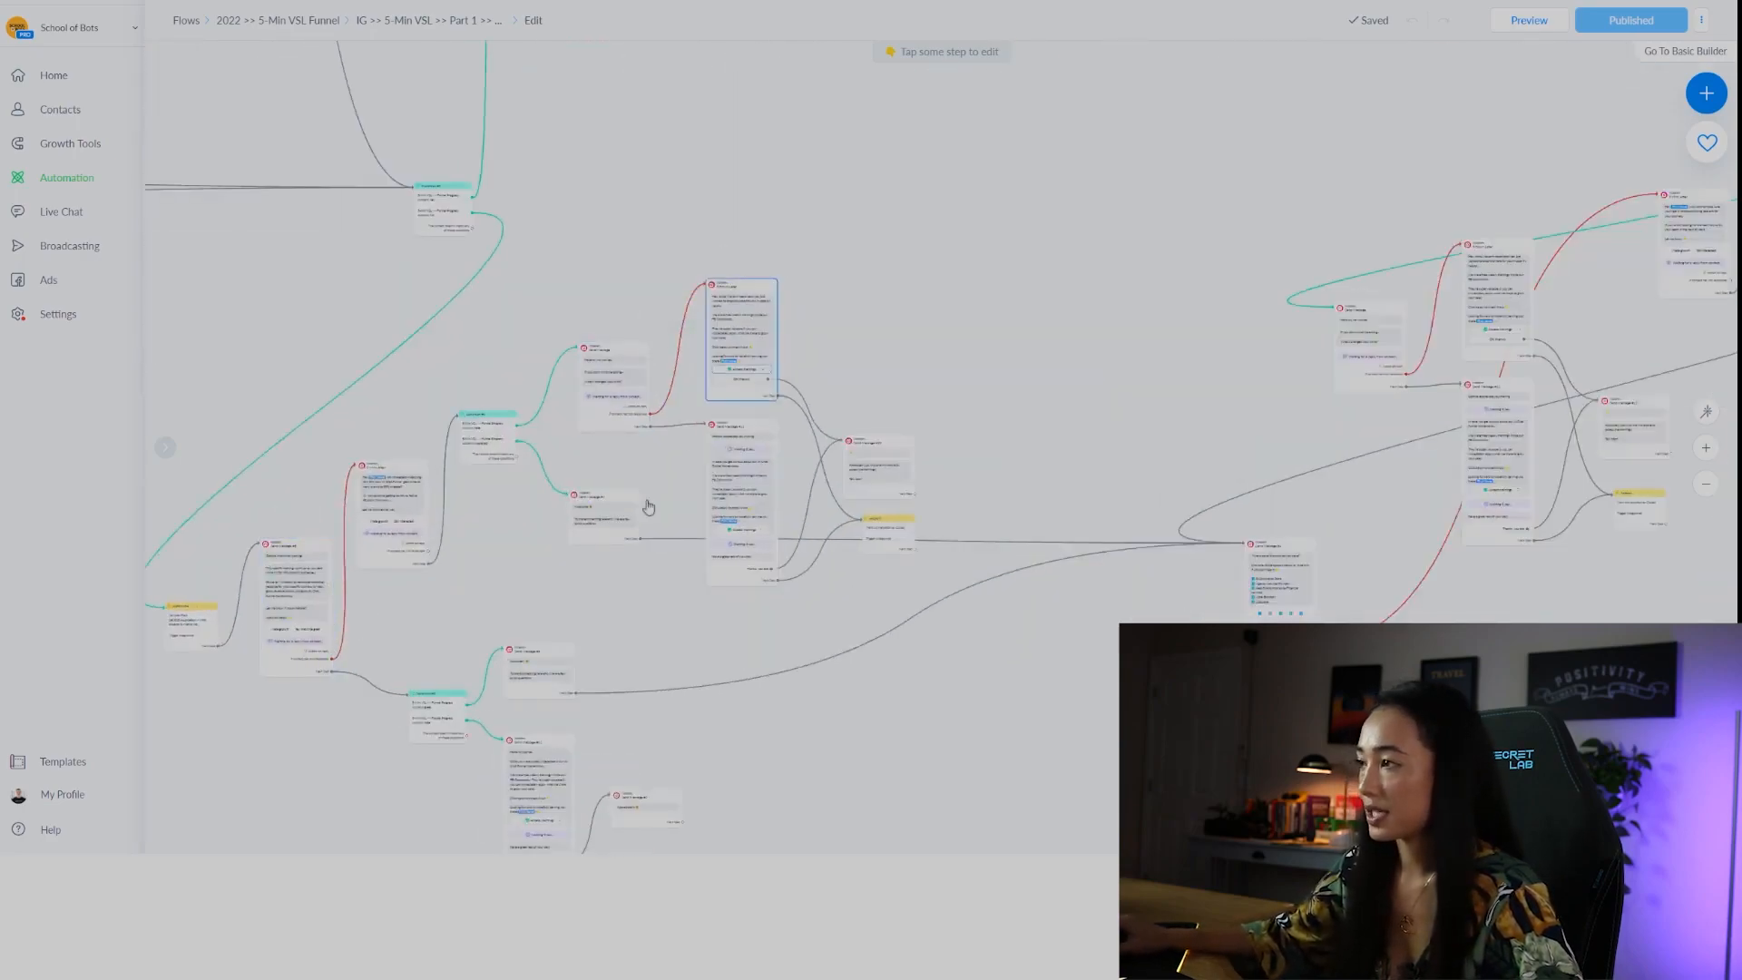
pyautogui.hscroll(1, 879, 413)
pyautogui.moveTo(1182, 737); pyautogui.dragTo(719, 758)
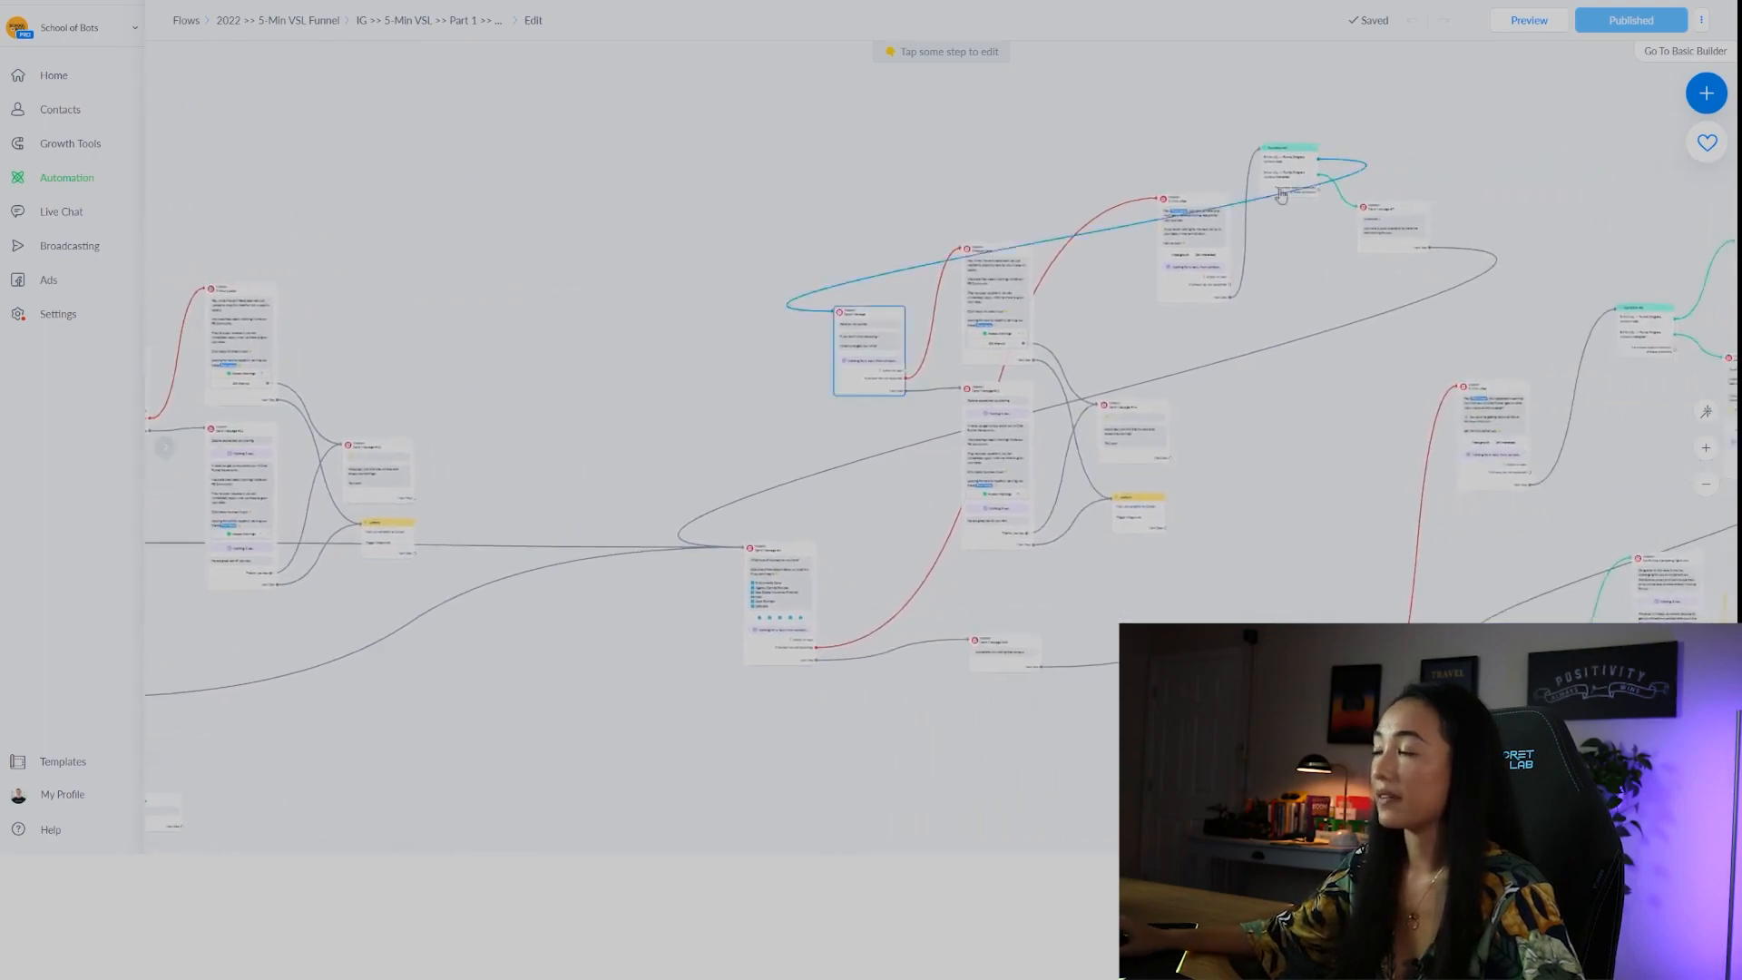
pyautogui.moveTo(1353, 517); pyautogui.dragTo(819, 560)
pyautogui.scroll(-4, 648, 524)
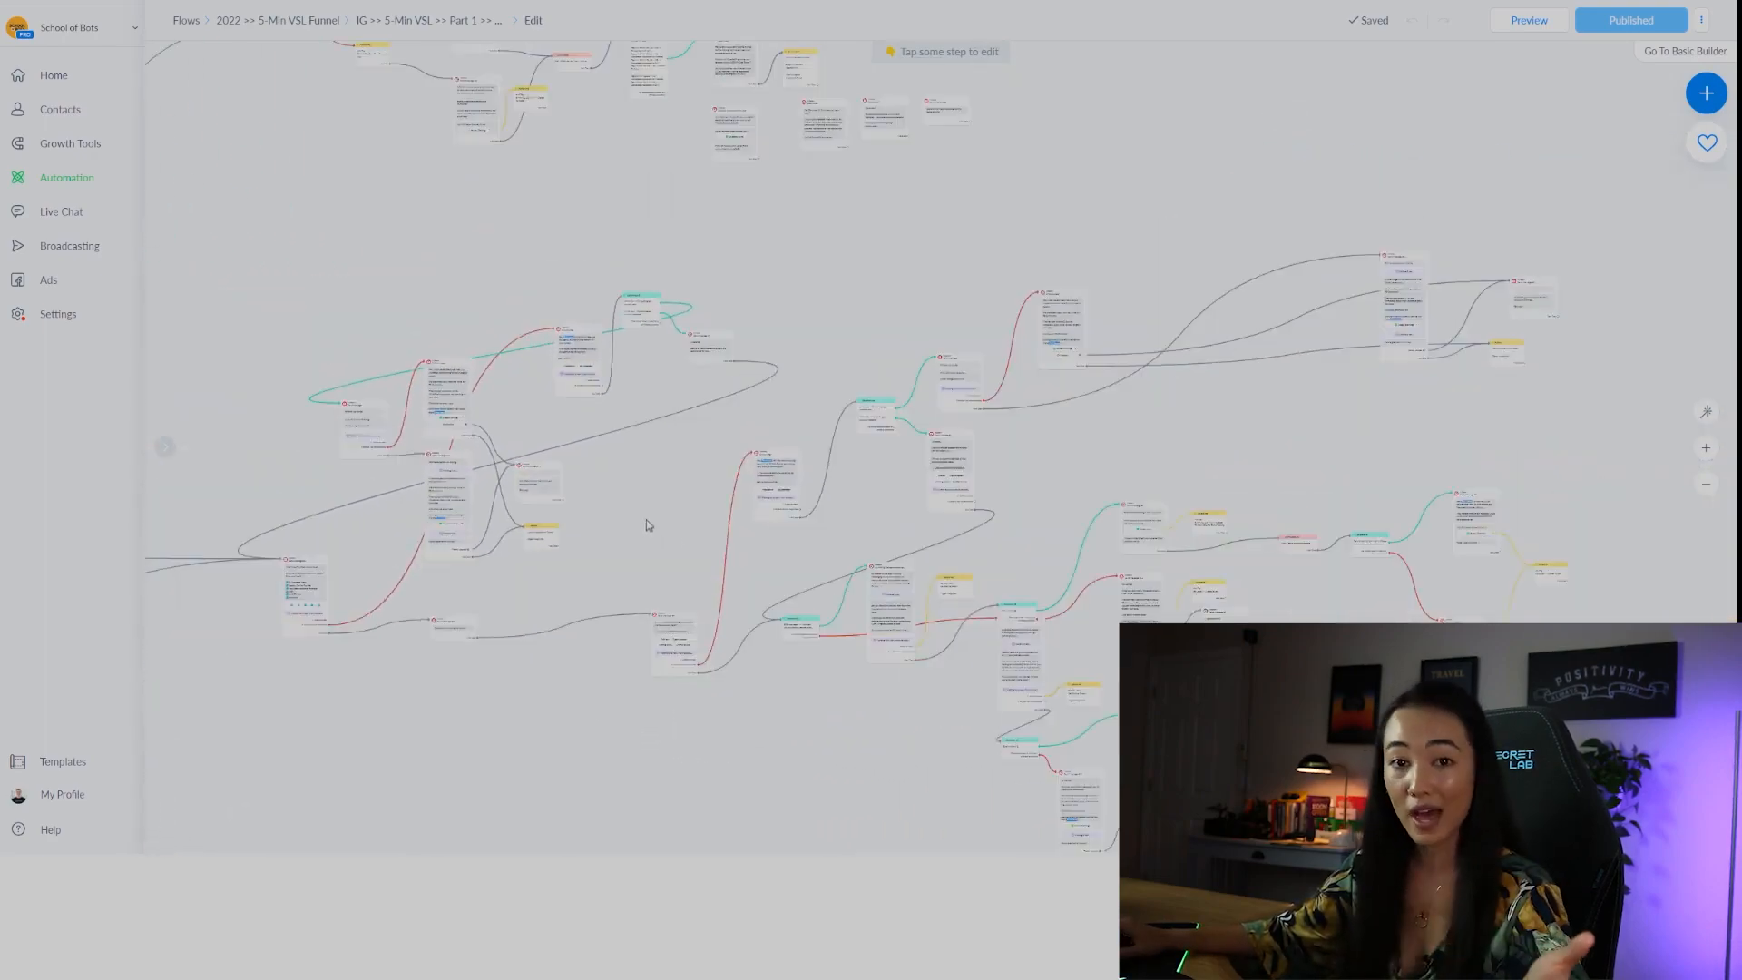
pyautogui.moveTo(1230, 429); pyautogui.dragTo(1389, 511)
pyautogui.scroll(-2, 1096, 597)
pyautogui.scroll(-1, 1096, 597)
pyautogui.moveTo(1016, 423); pyautogui.dragTo(1074, 368)
pyautogui.scroll(-1, 1133, 537)
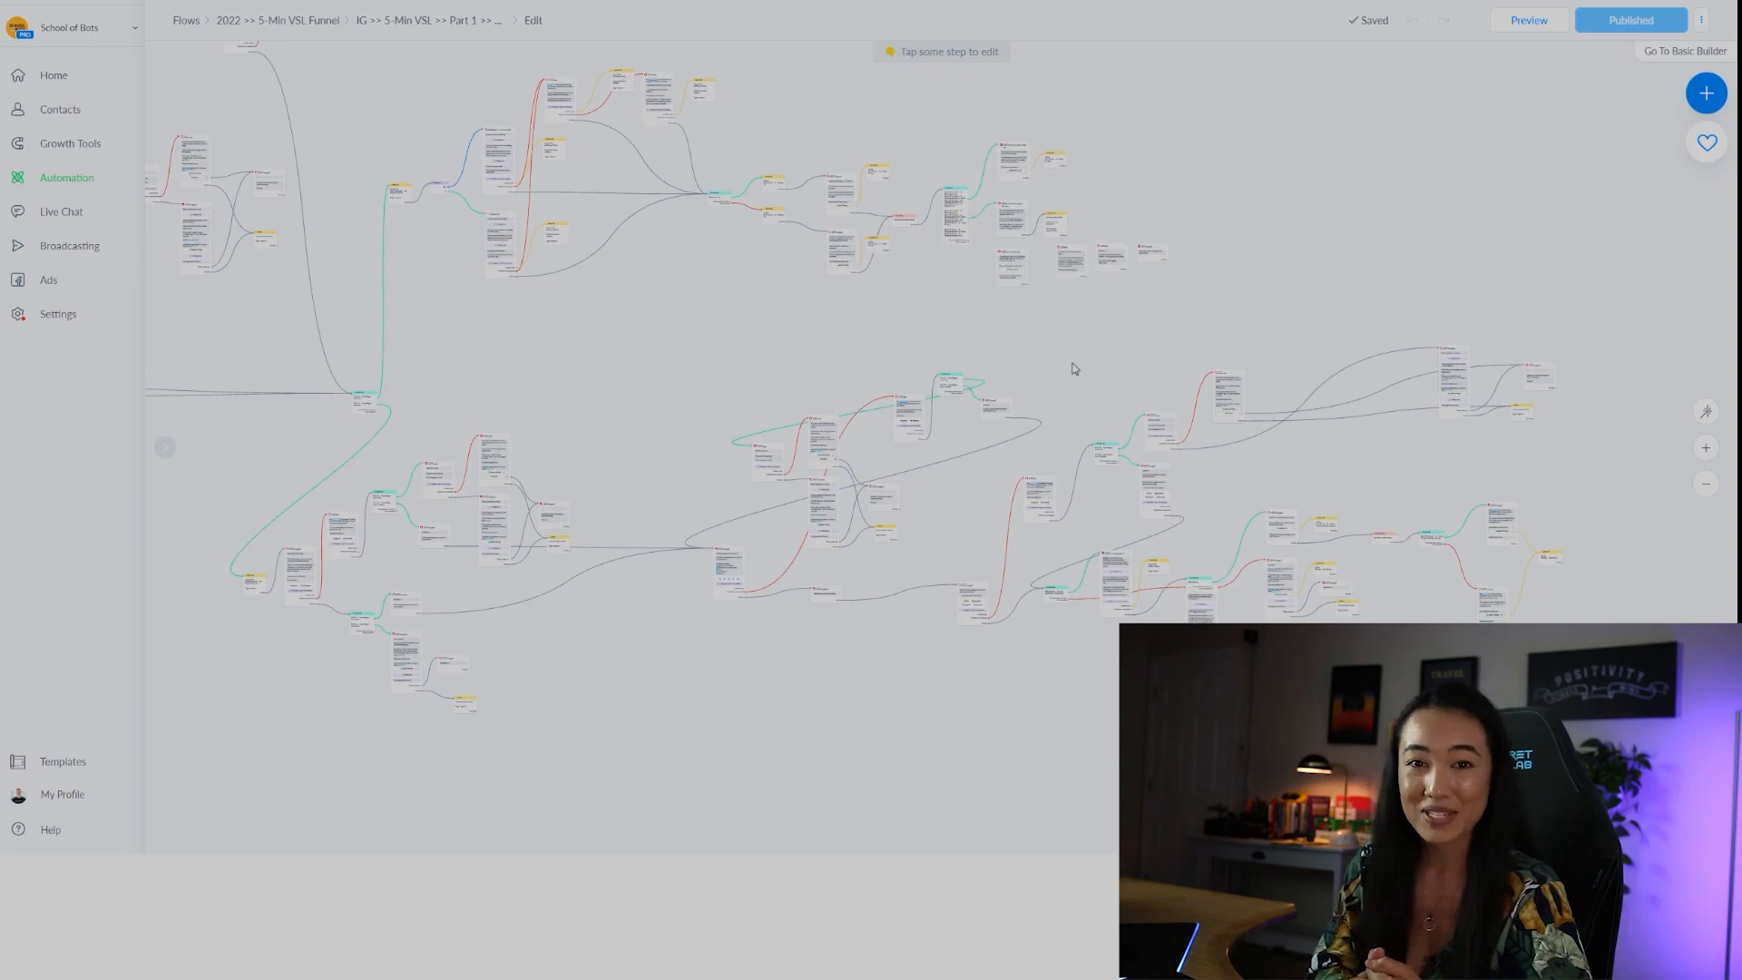